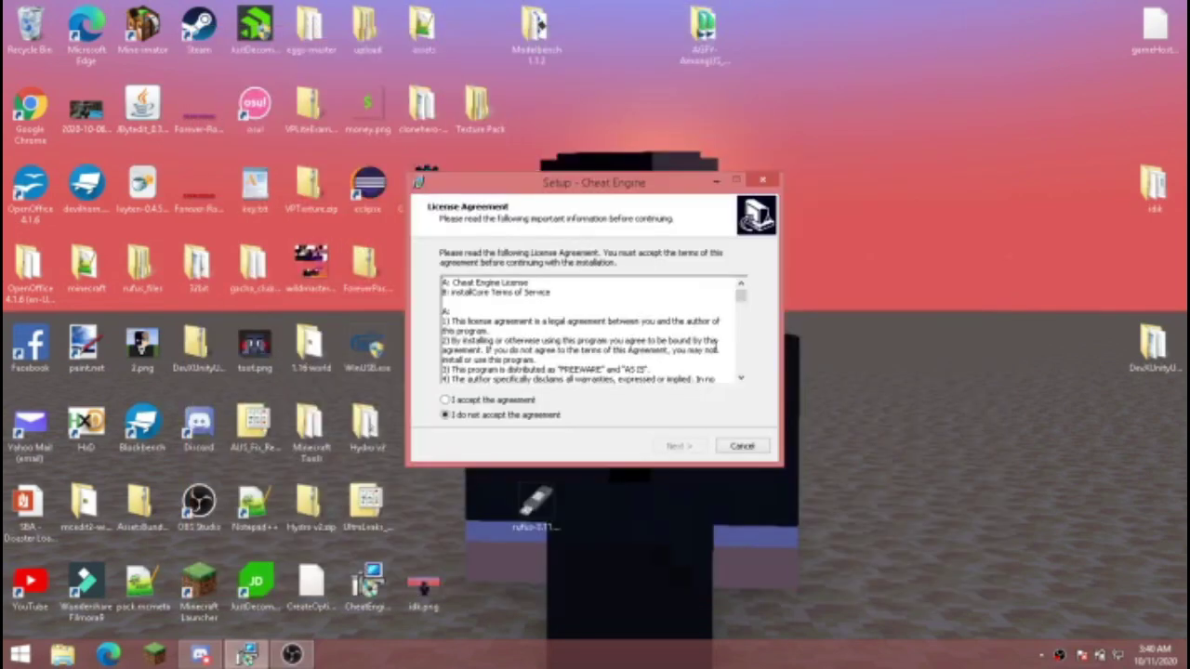
Step: Cancel the Cheat Engine setup at the license agreement and confirm leaving the installer
click(744, 448)
click(664, 395)
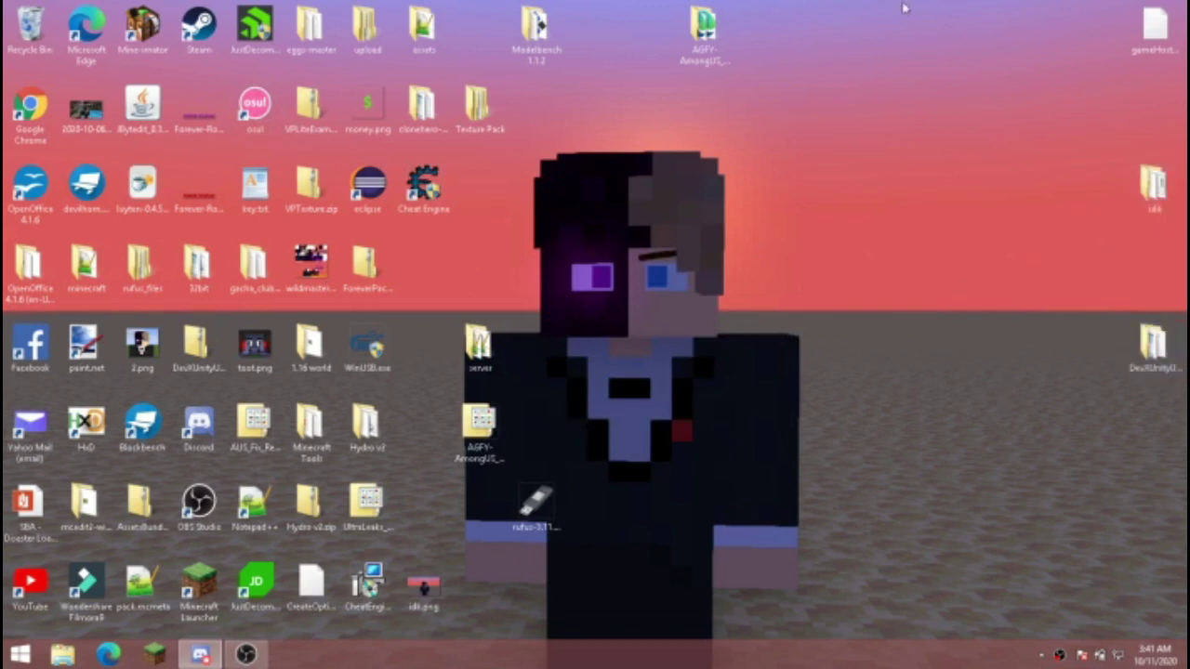
Step: Launch Among Us.exe from the Am0ngUS_v2020.9.22s folder inside the AGFY- AmongUS_v2020.9.22s desktop folder
double_click(702, 32)
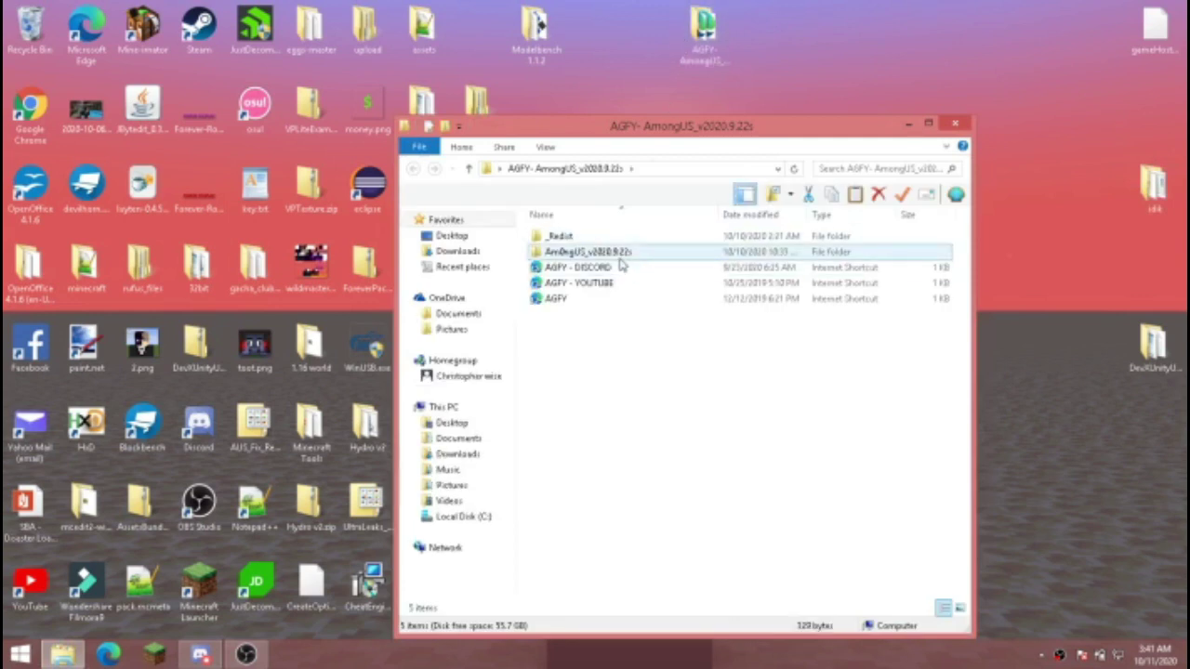
double_click(602, 252)
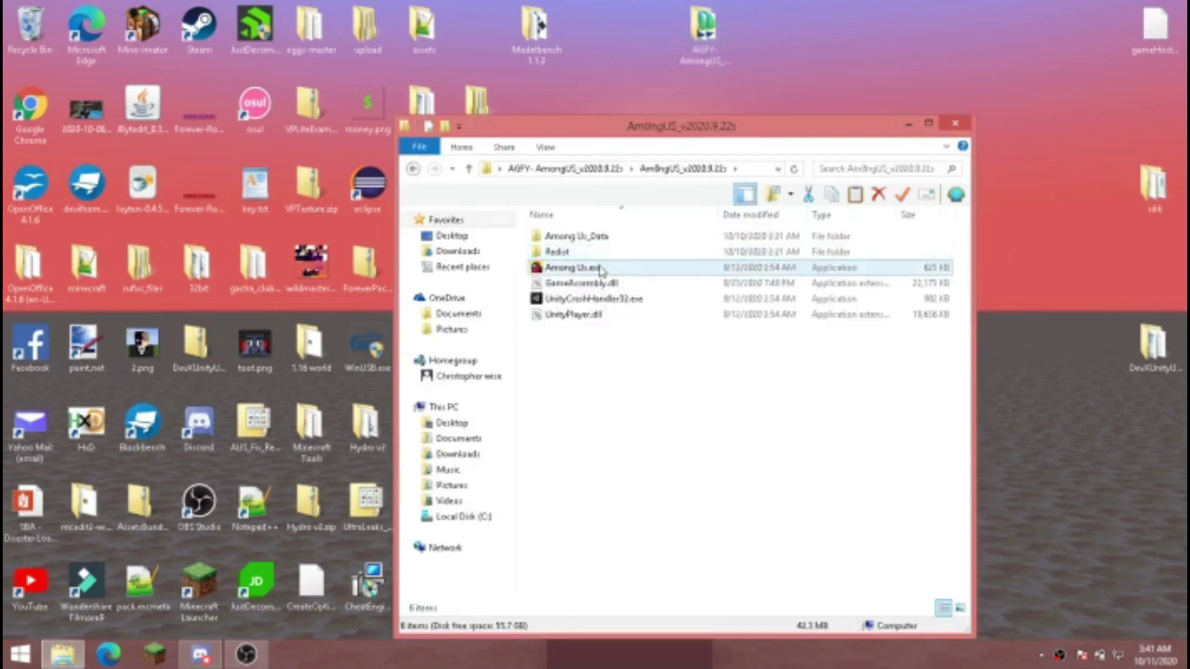
click(604, 267)
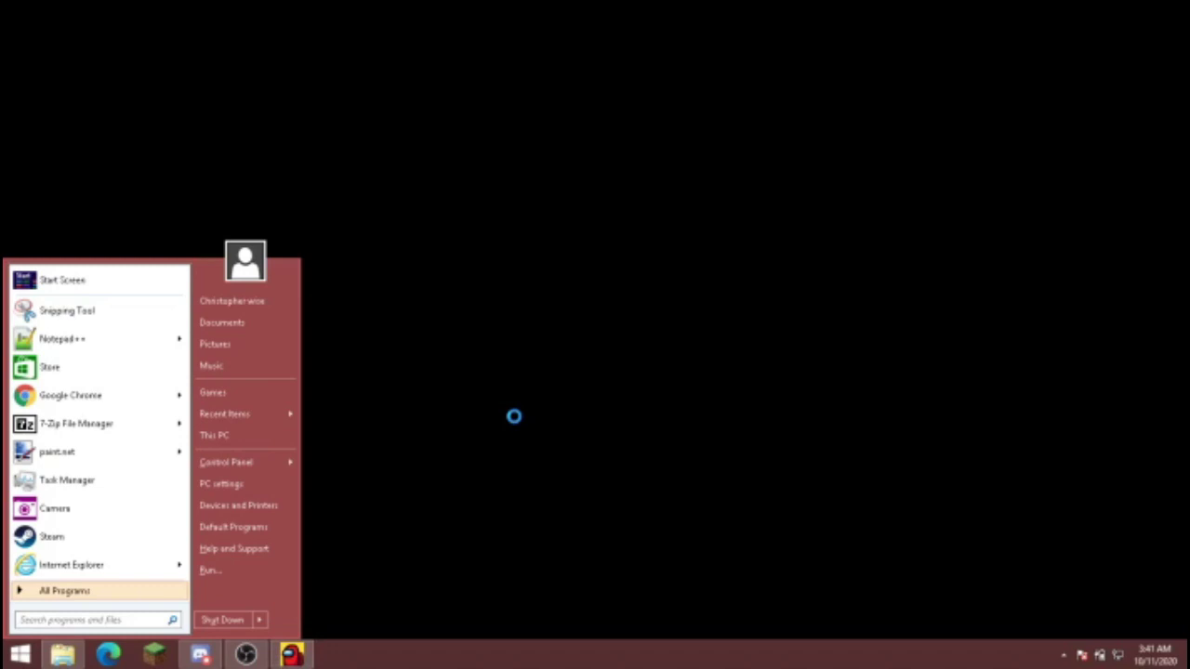
Step: Switch to the open file window, browse the Desktop folder, and start Cheat Engine from its shortcut
click(62, 656)
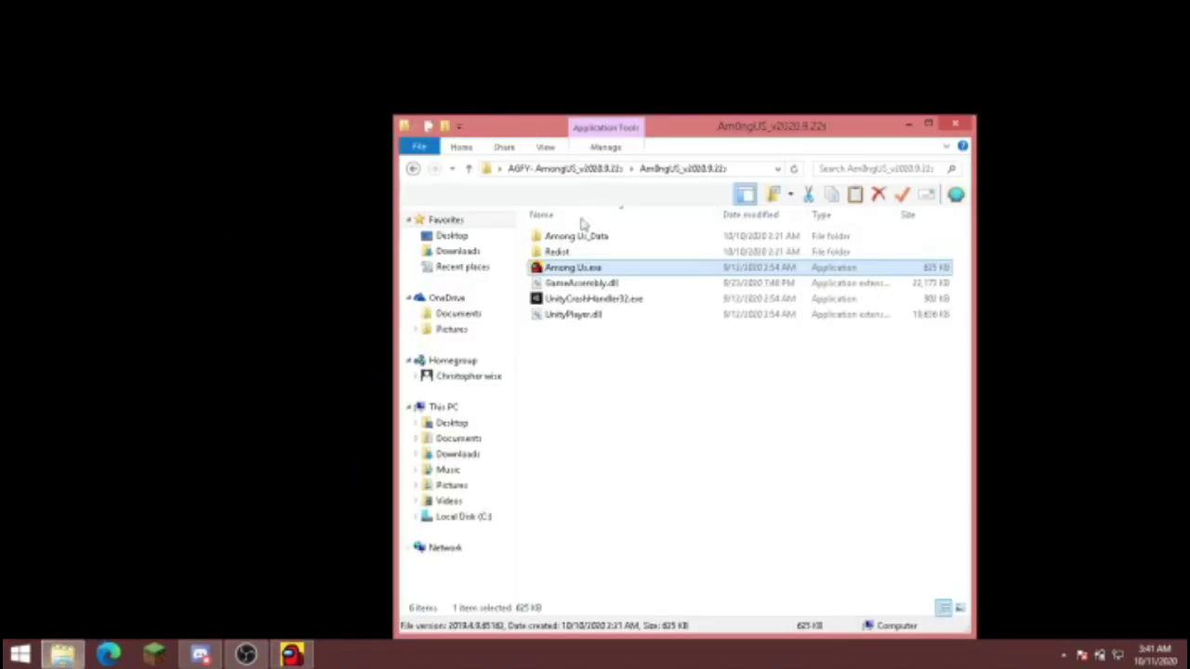
click(470, 238)
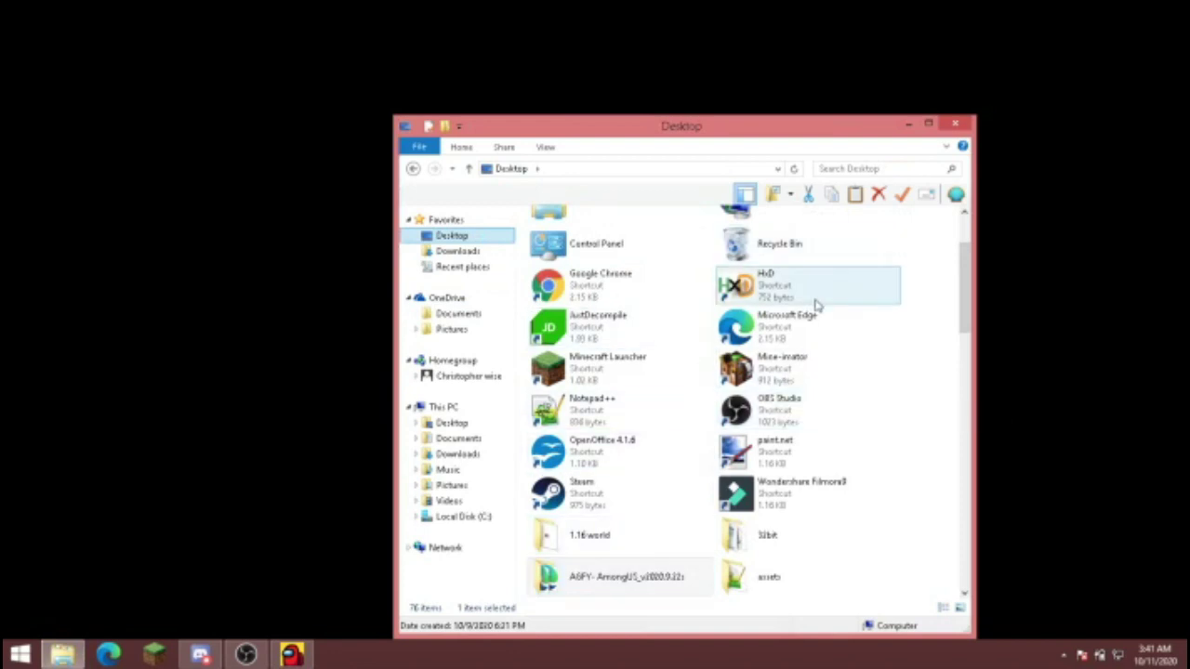
click(651, 418)
scroll(653, 424, up, 2)
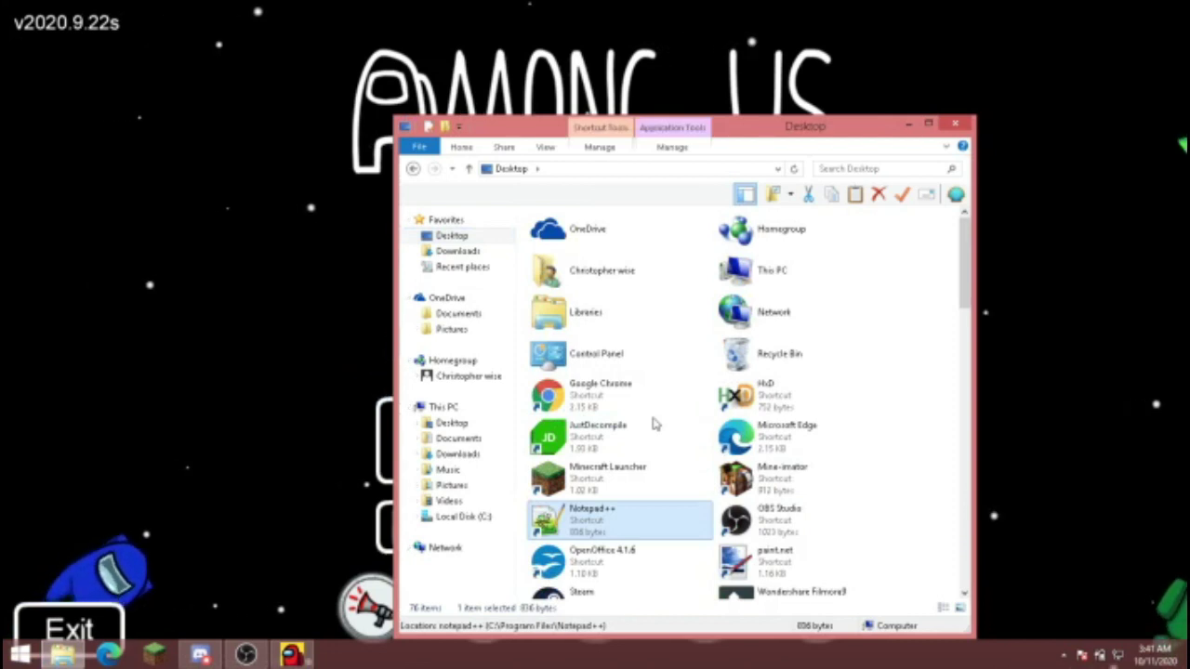
scroll(654, 424, down, 2)
scroll(654, 424, down, 5)
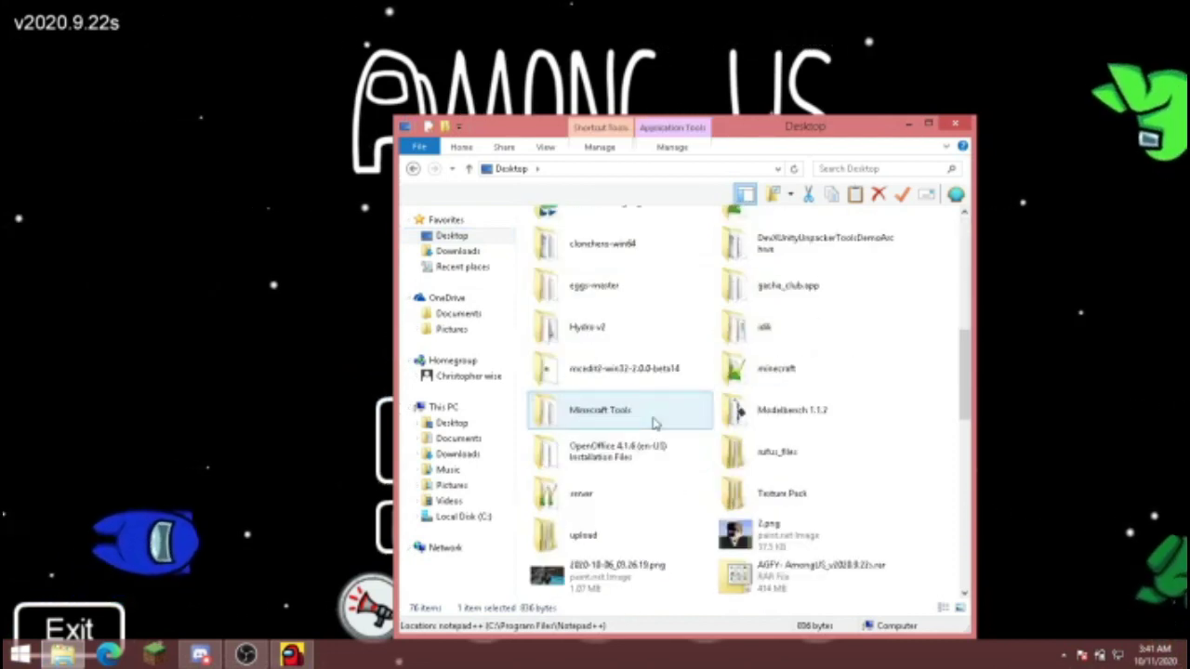
scroll(654, 424, down, 2)
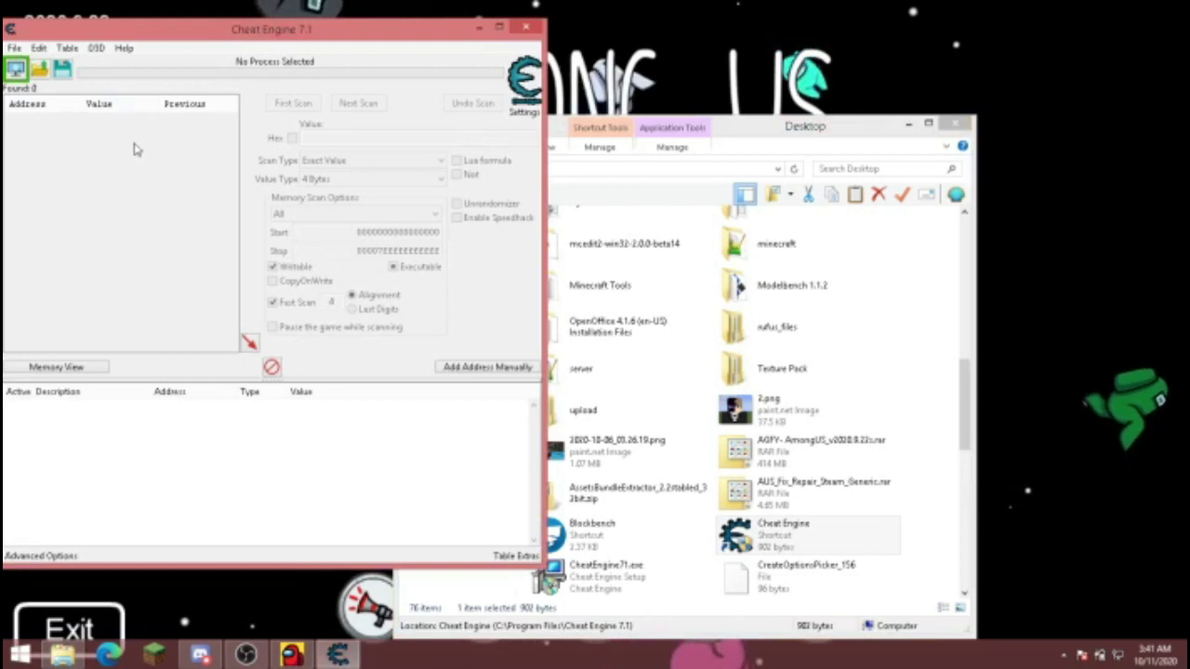
Step: Attach Cheat Engine to the running Among Us process
click(14, 67)
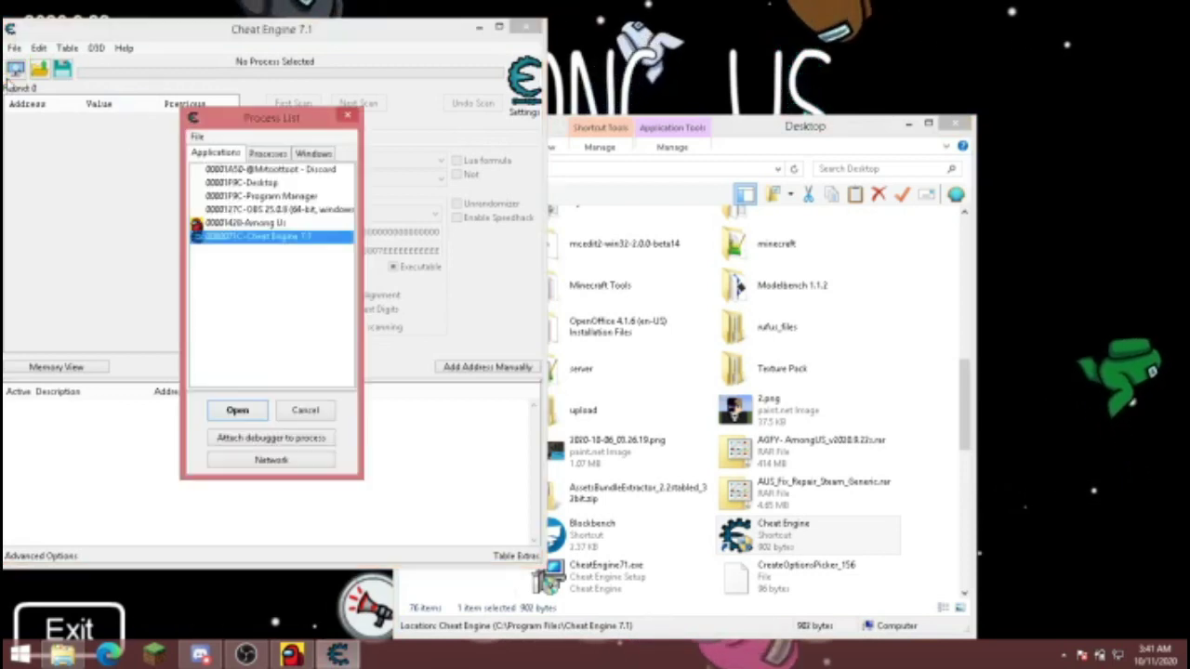
click(278, 224)
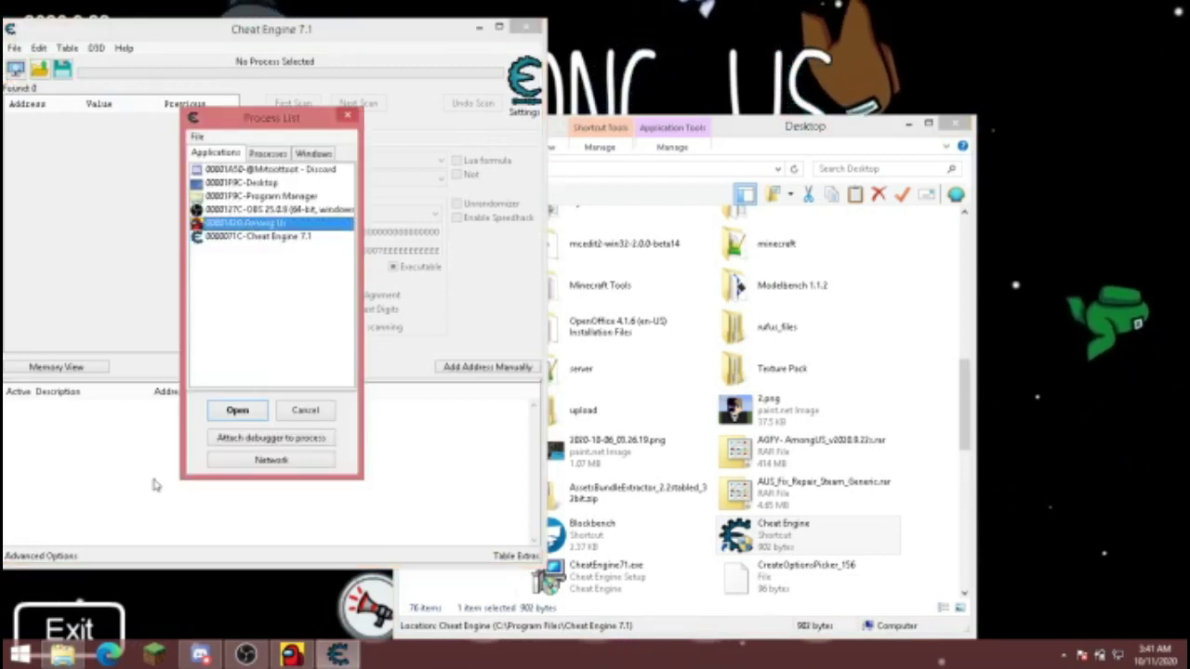
click(239, 410)
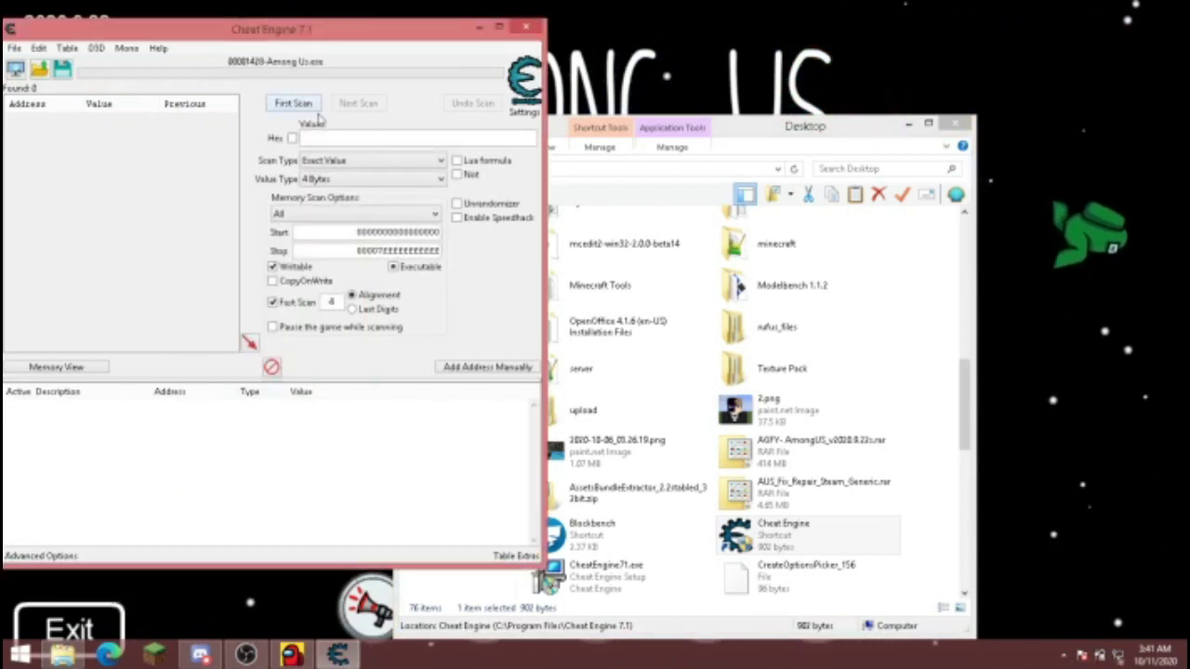
Step: Switch to Among Us, start creating a hosted online game, and set Max Players to 4
key(alt+Tab)
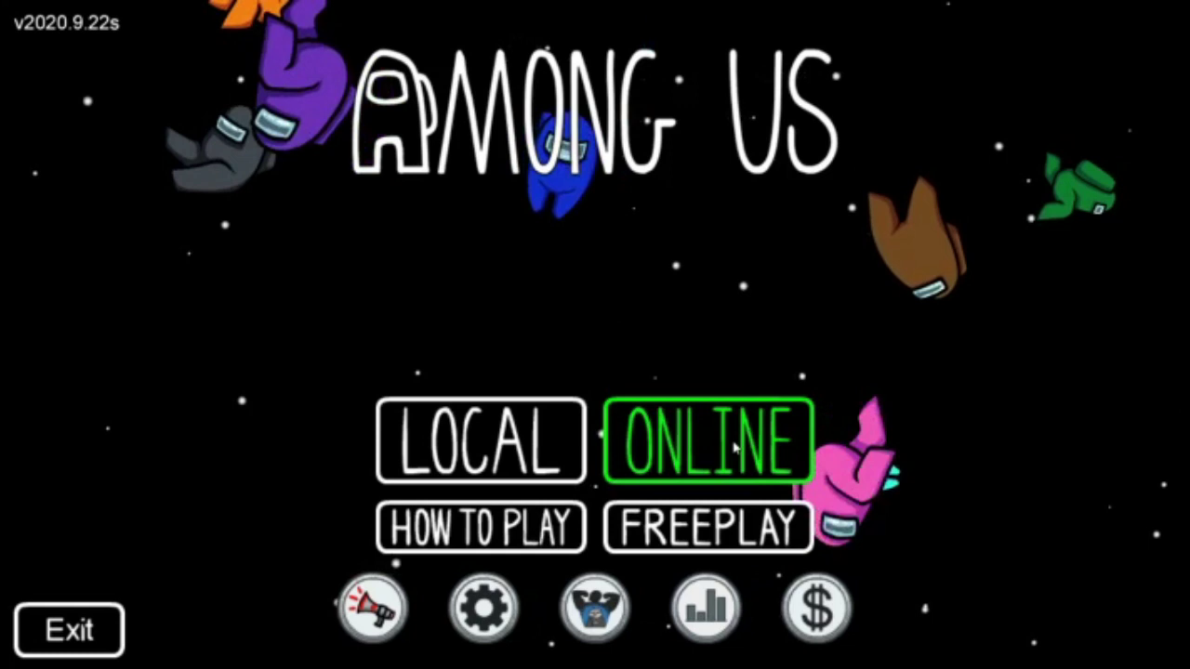
click(734, 448)
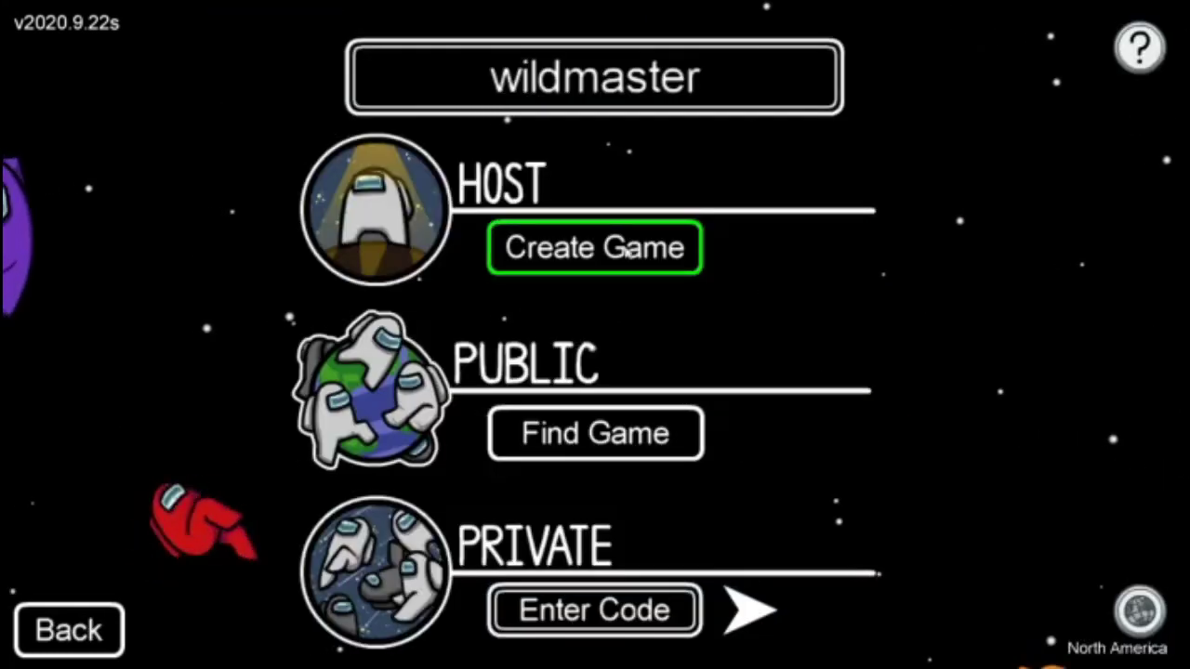
click(628, 251)
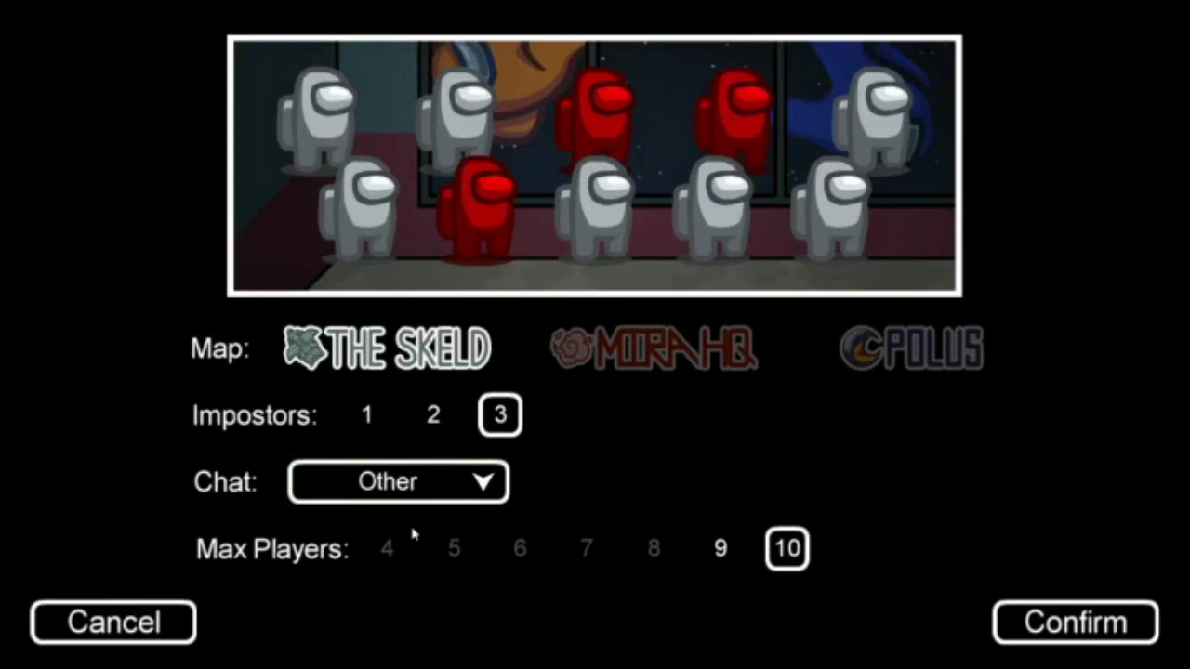
click(390, 544)
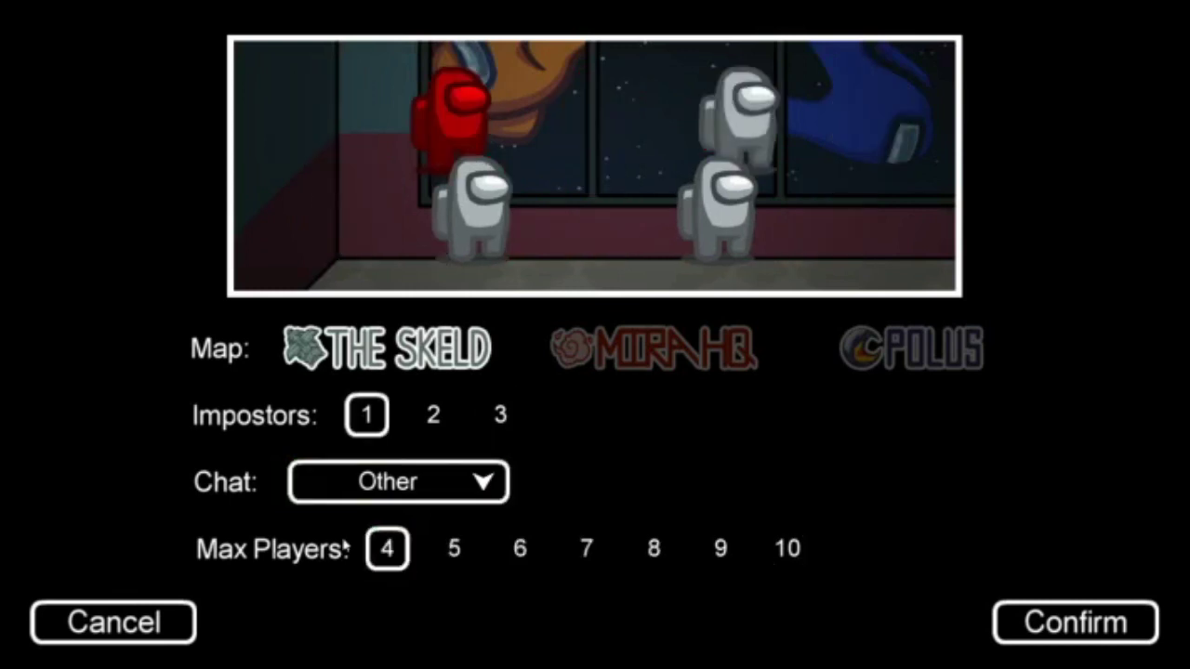
Step: Switch to Cheat Engine and run a first scan for the exact 4-byte value 4
key(super)
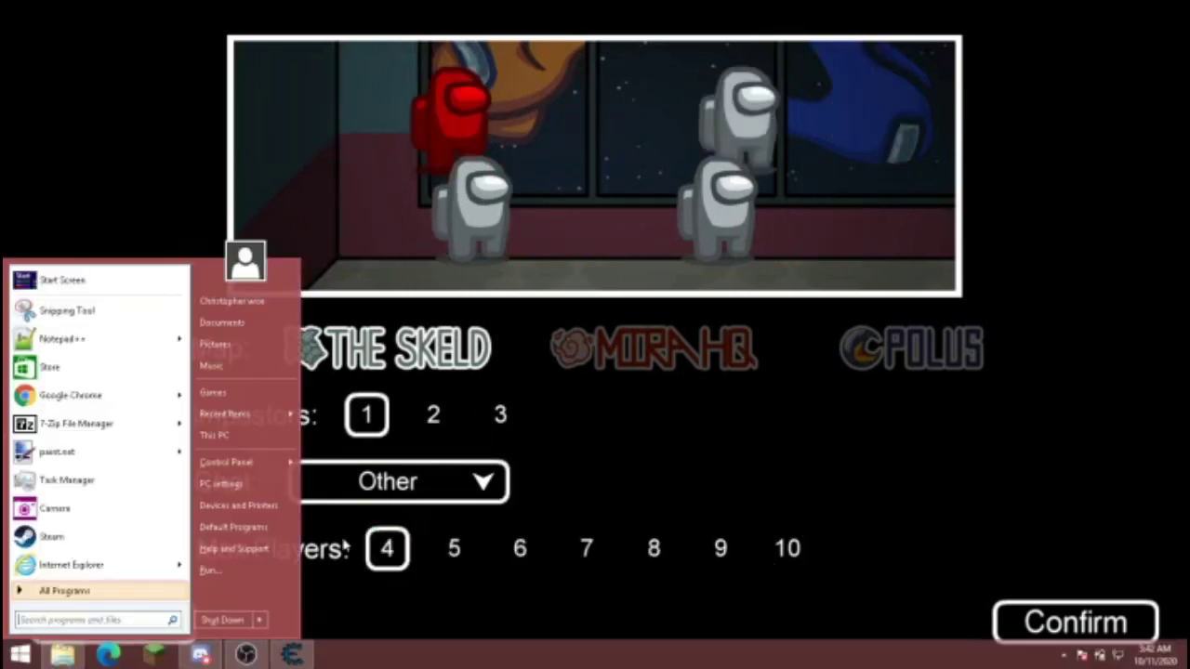
click(291, 656)
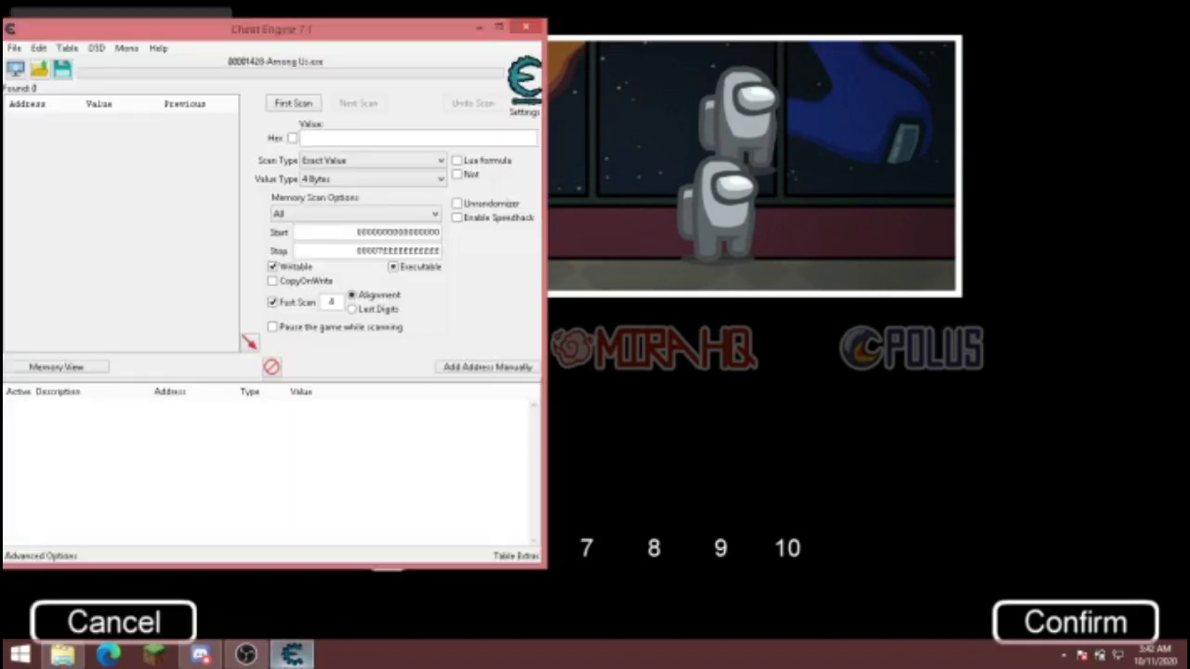
click(377, 160)
click(379, 141)
key(Return)
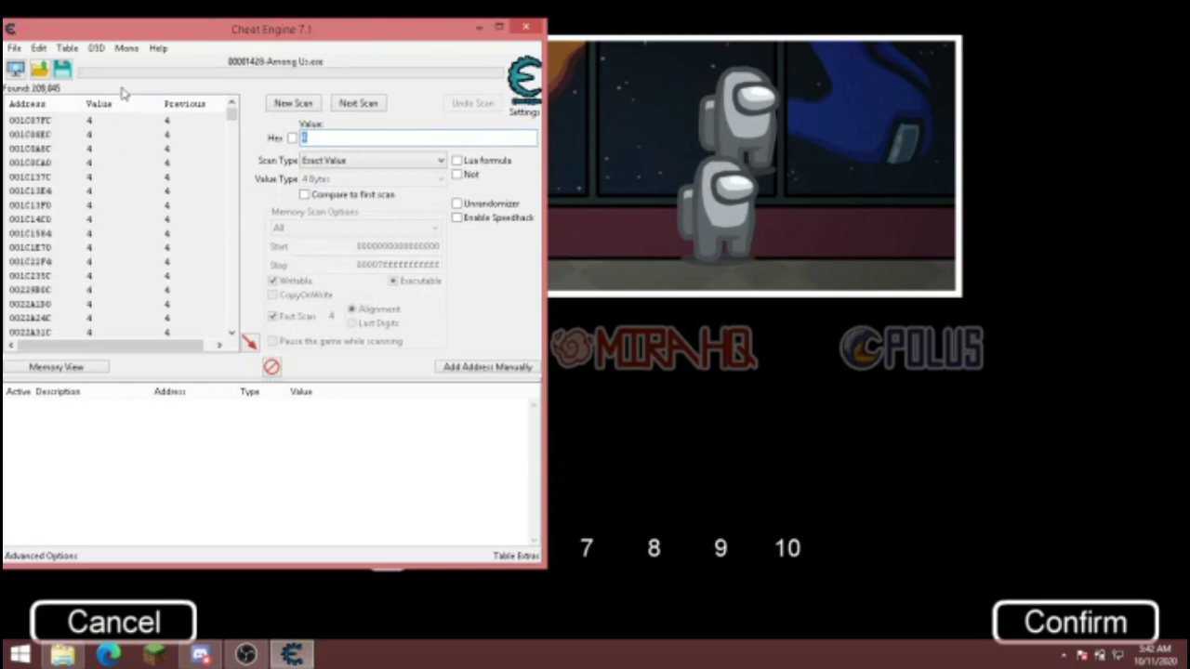
Step: Set Max Players to 5 in Among Us and rescan in Cheat Engine for values increased by 1
click(696, 453)
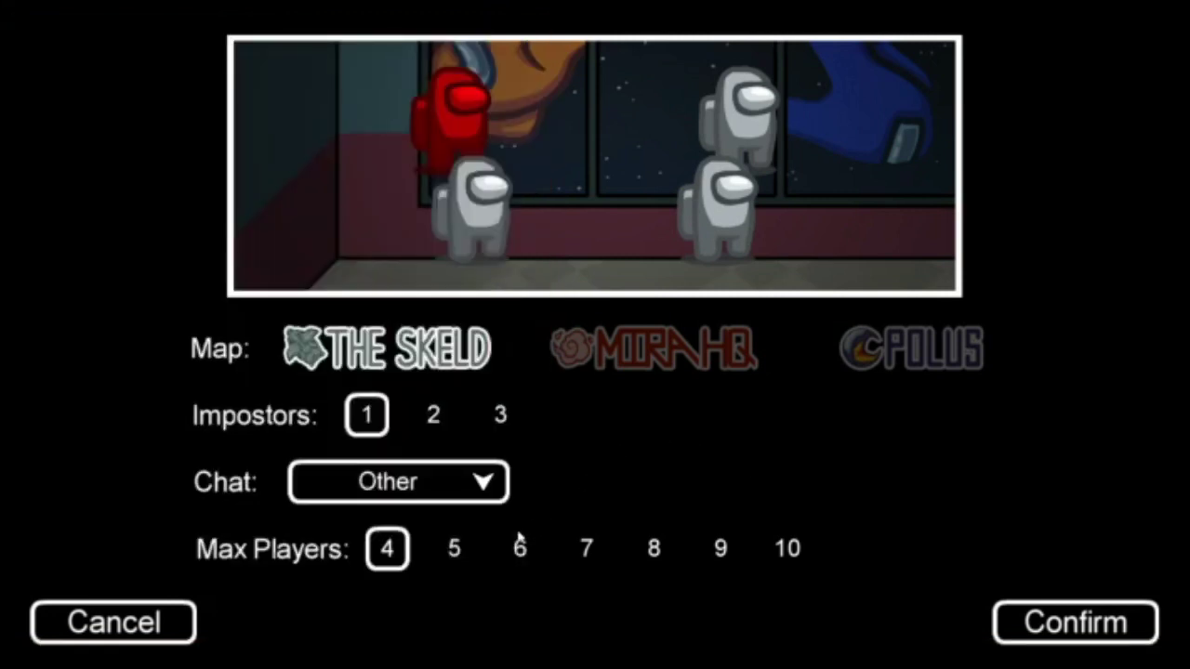
click(456, 549)
key(super)
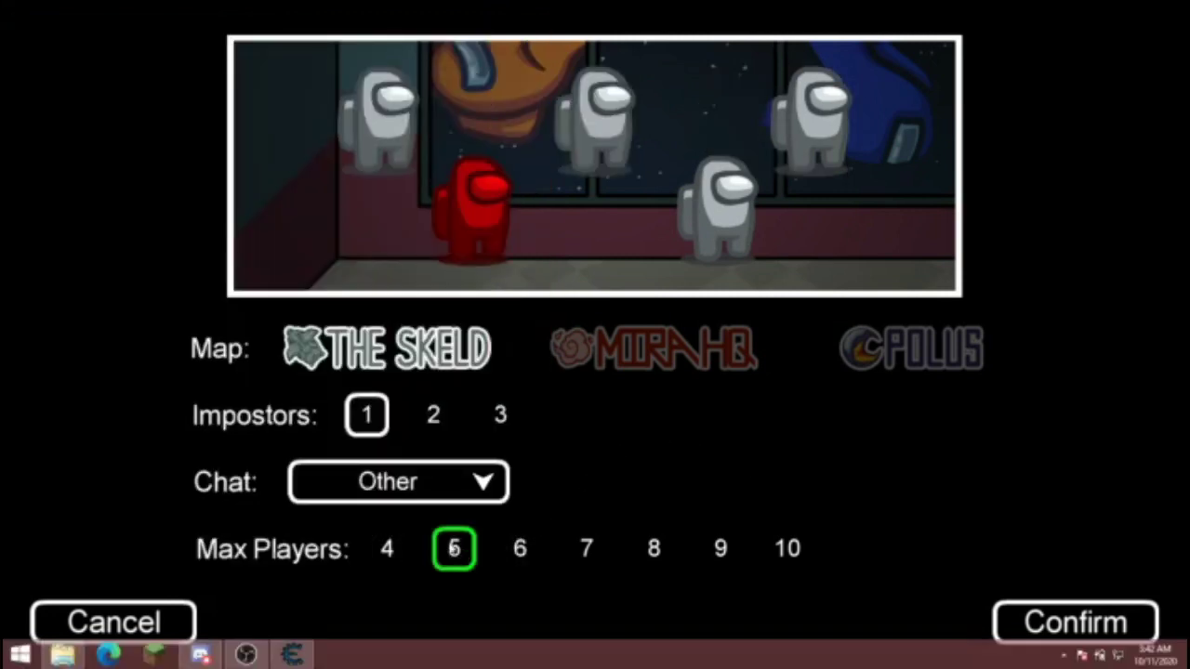
click(294, 655)
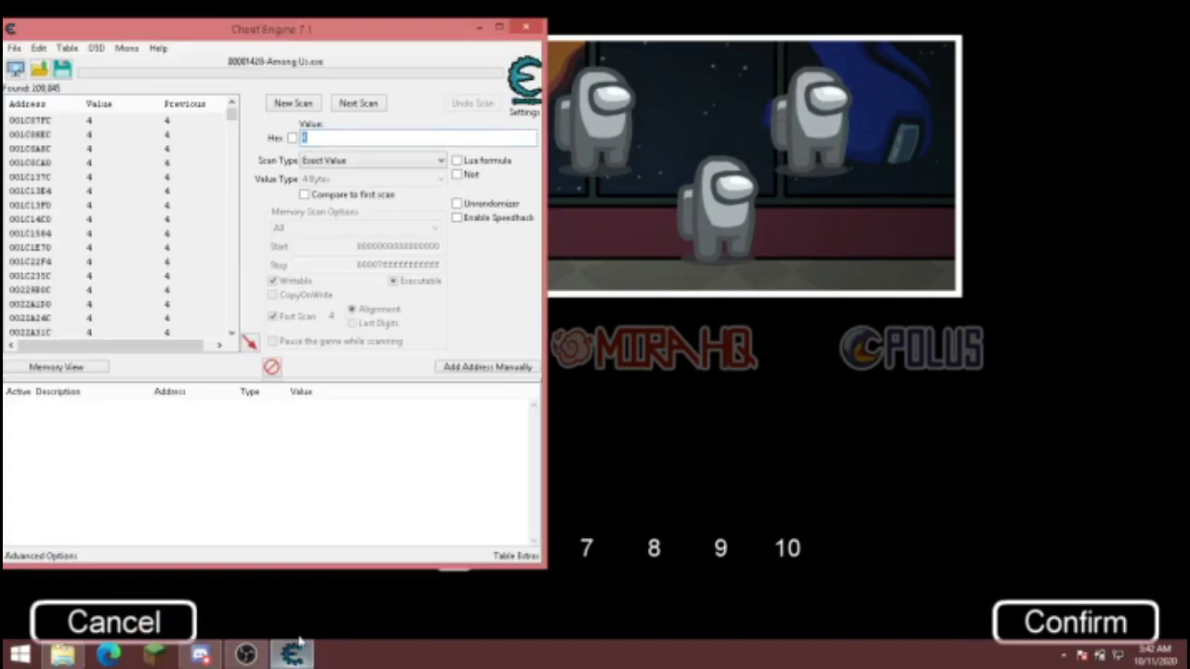
text(1)
click(323, 161)
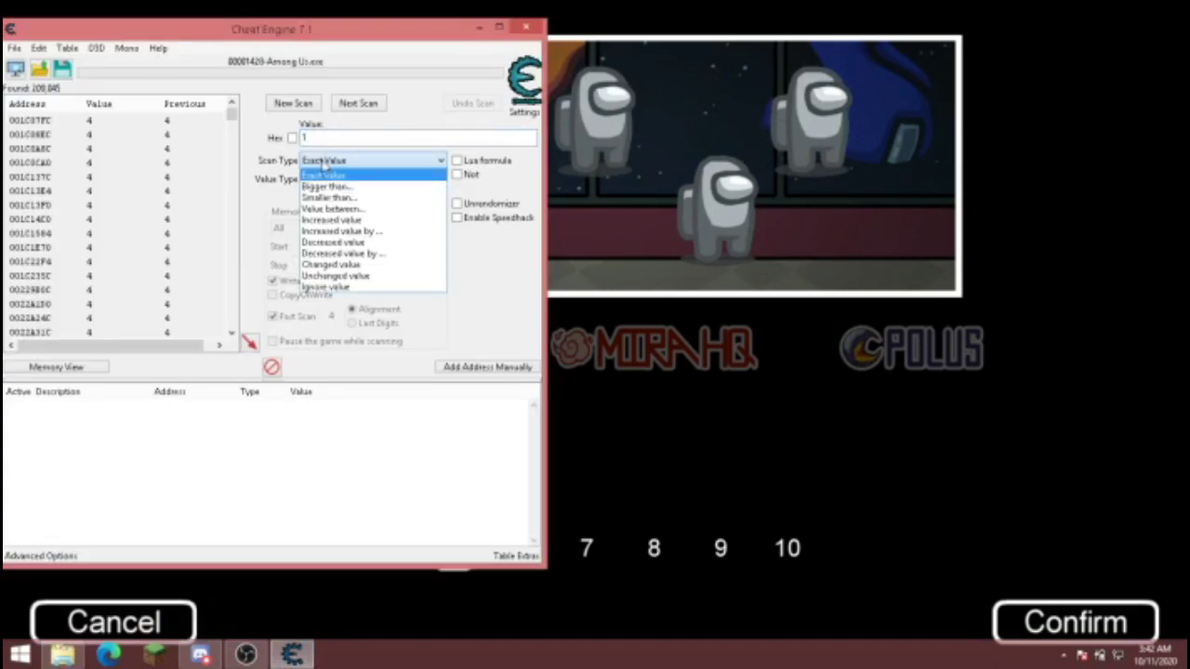
click(397, 232)
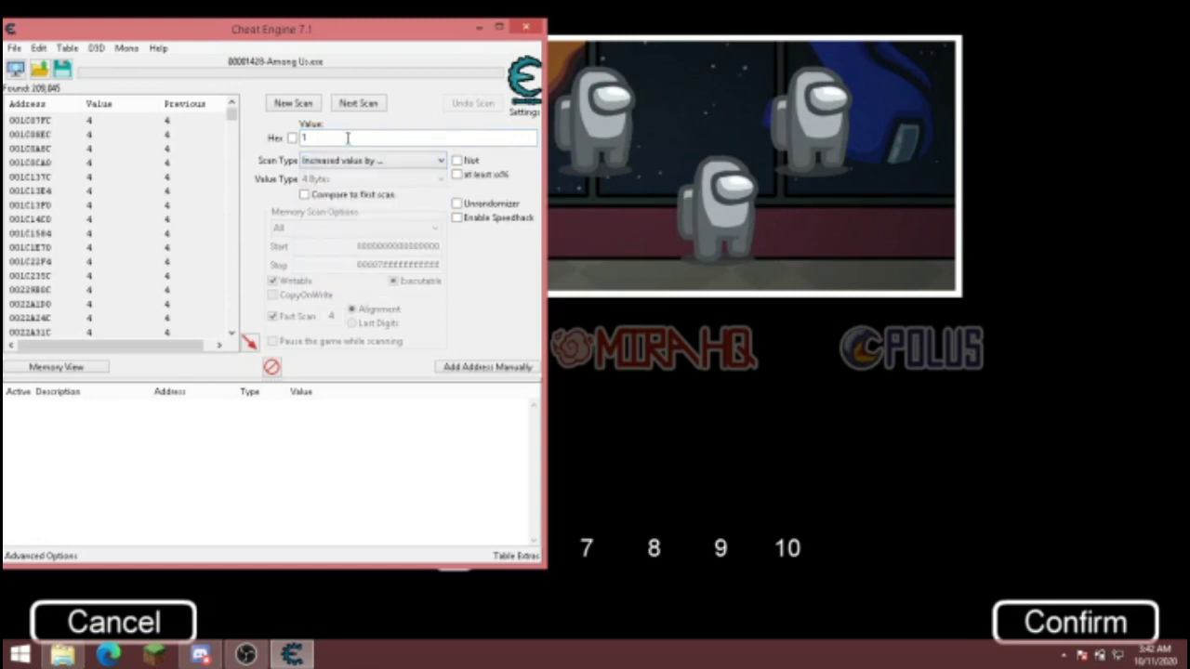
key(Return)
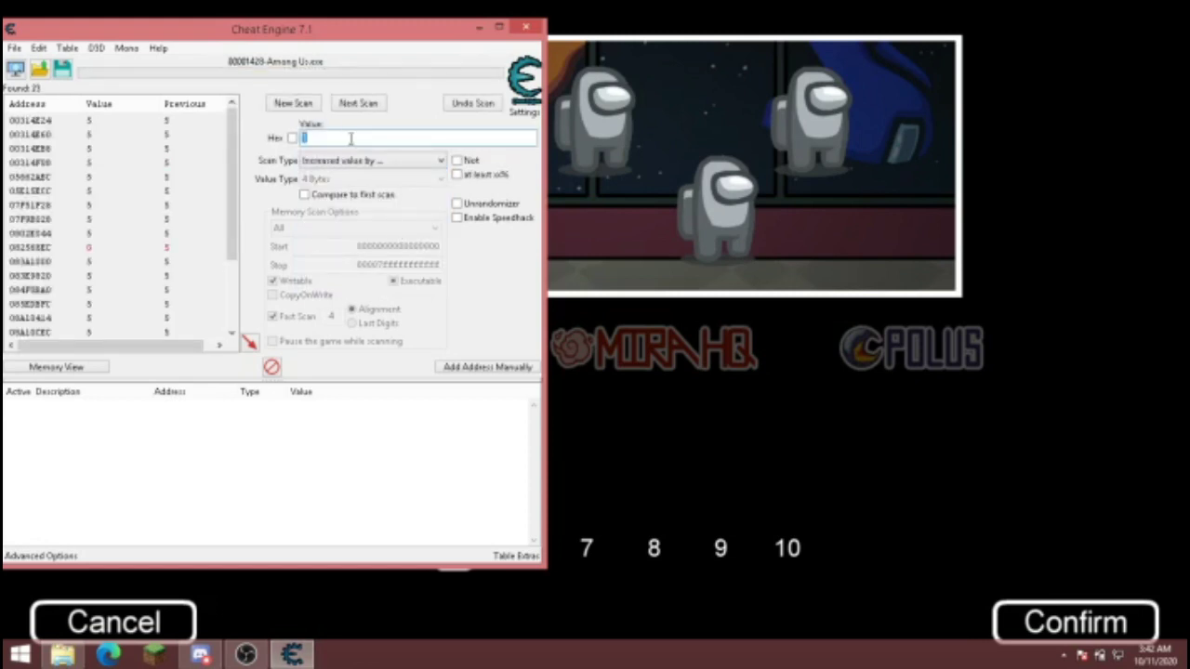
Step: Set Max Players to 6 in Among Us and narrow the Cheat Engine results to values increased by 1
click(926, 519)
click(523, 550)
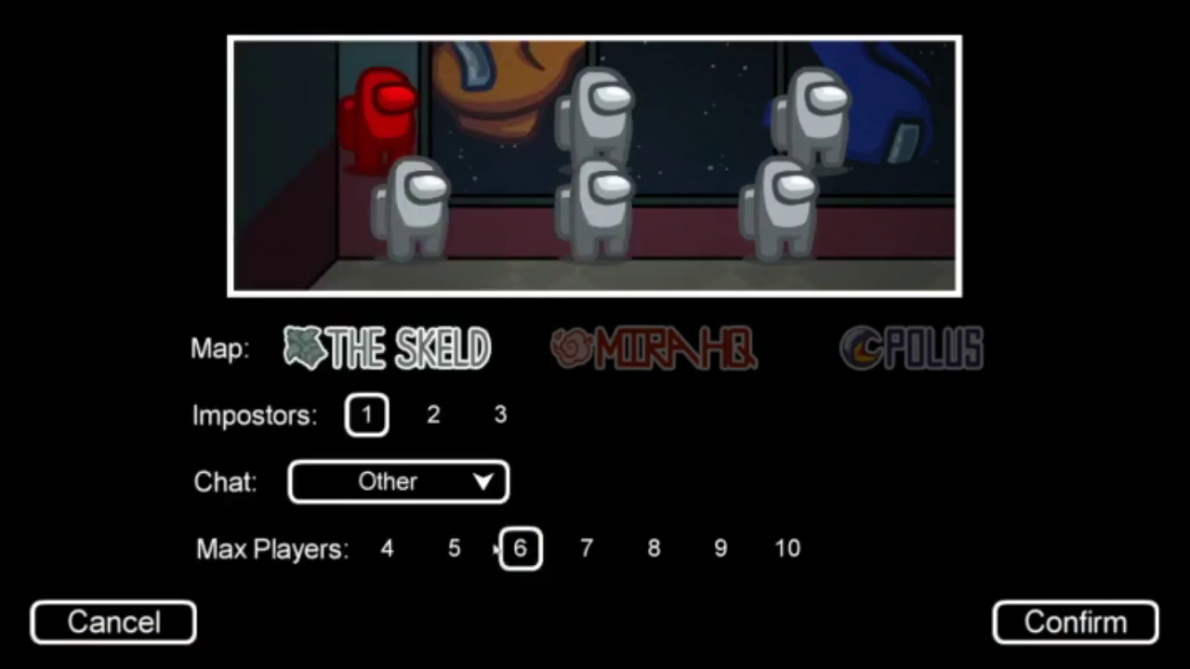
key(super)
click(291, 656)
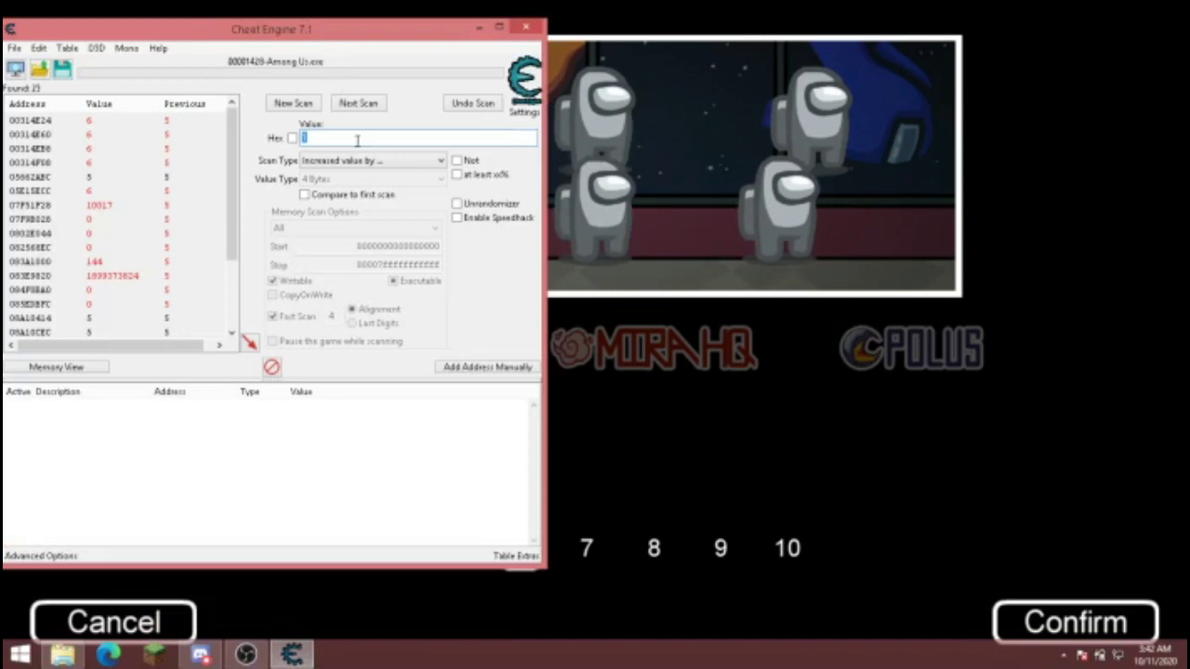
key(Return)
Step: Raise Max Players to 7 in Among Us and filter the found addresses again for an increase of 1
click(714, 455)
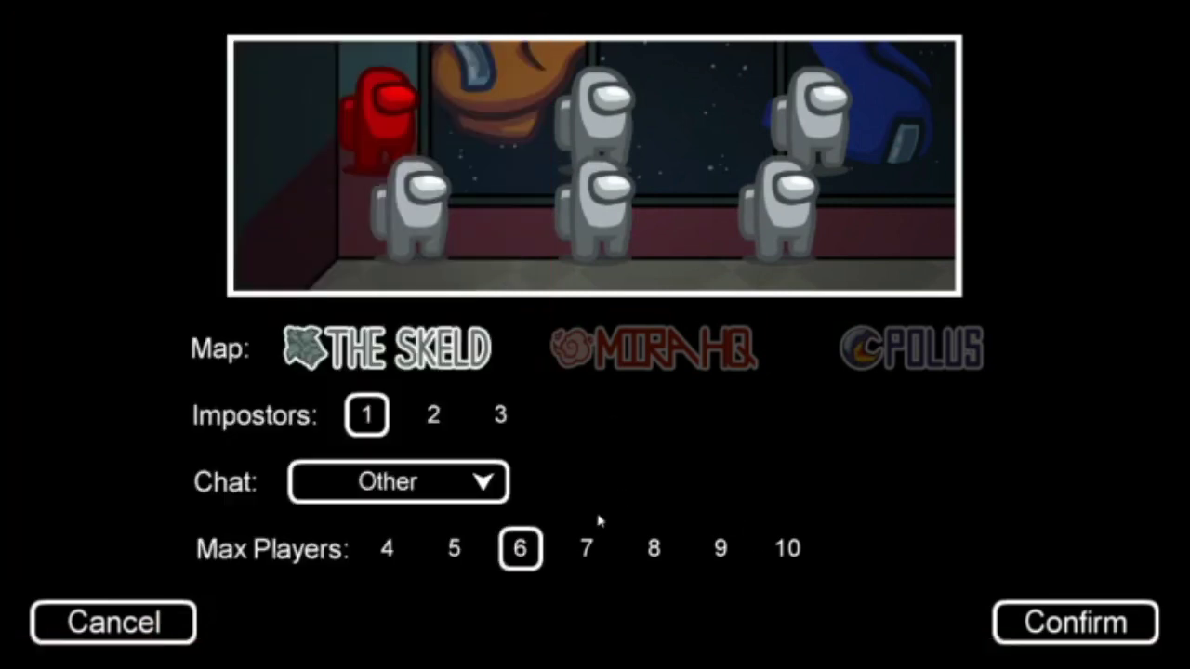
click(589, 549)
key(super)
click(291, 656)
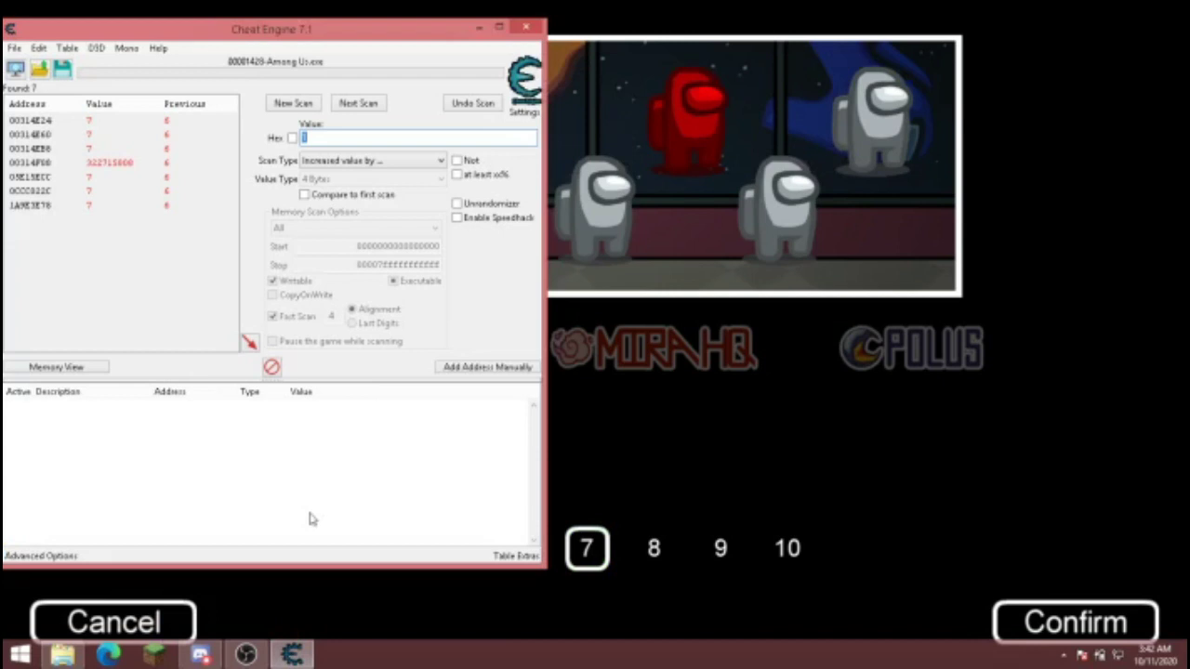
key(Return)
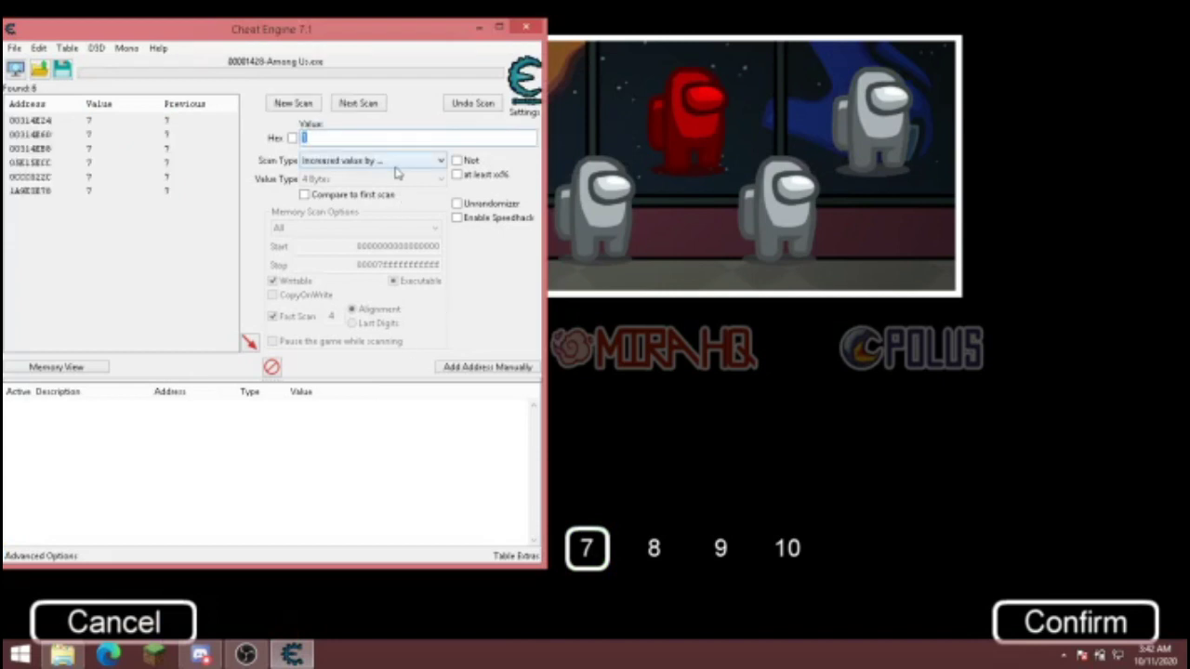
Step: Raise Max Players to 8 in Among Us and repeat the increased-by-1 scan in Cheat Engine
click(771, 472)
click(654, 549)
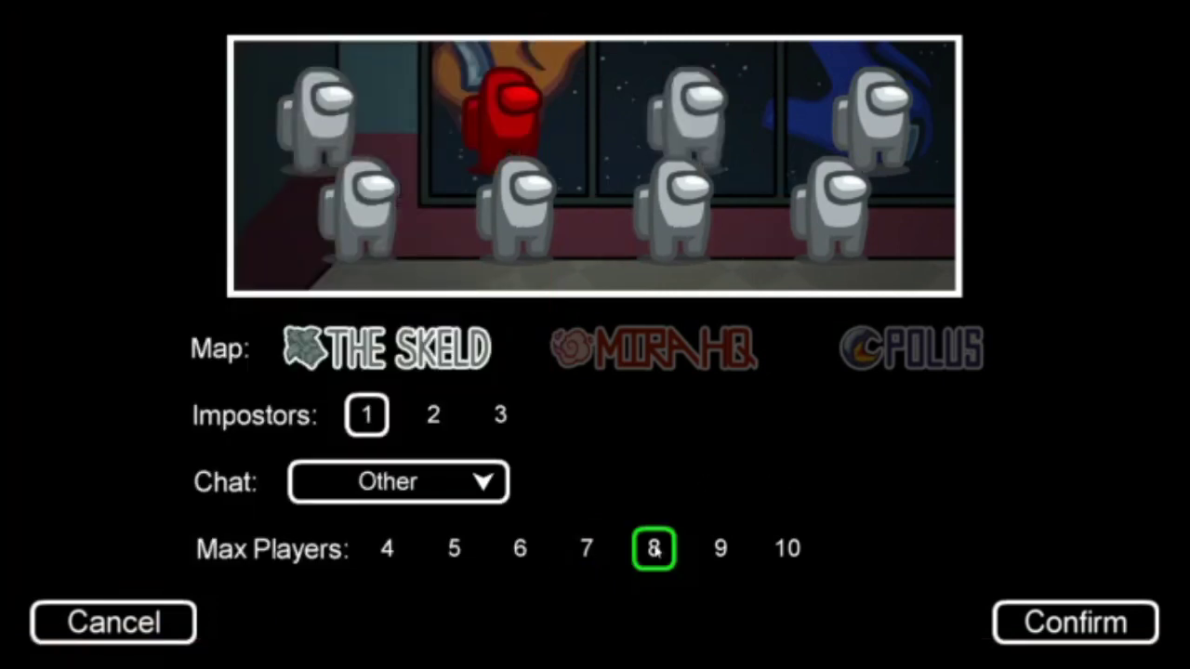
key(super)
click(279, 660)
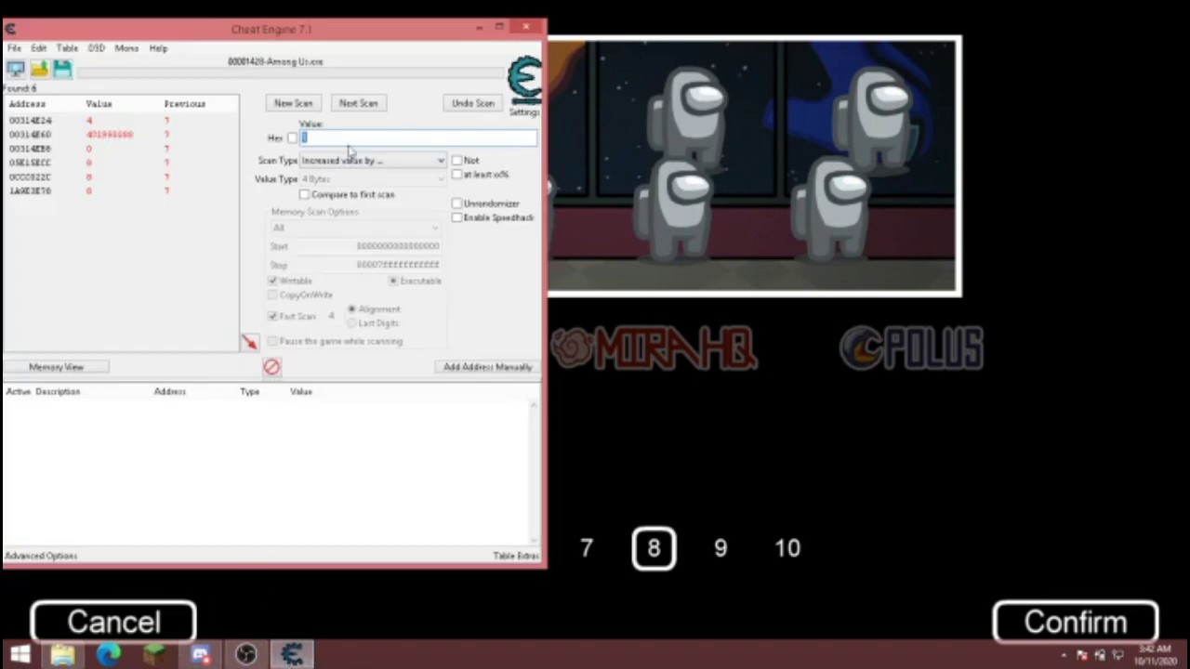
key(Return)
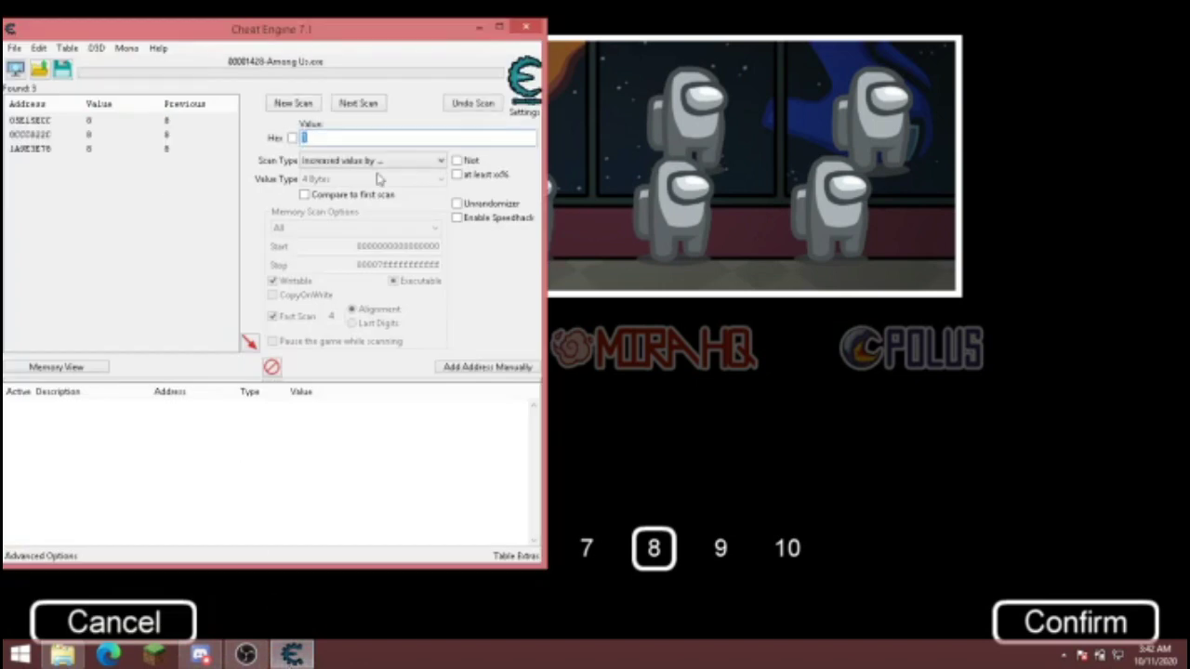
Step: Set Max Players to 9 in Among Us and return to the address list in Cheat Engine
click(876, 484)
click(738, 561)
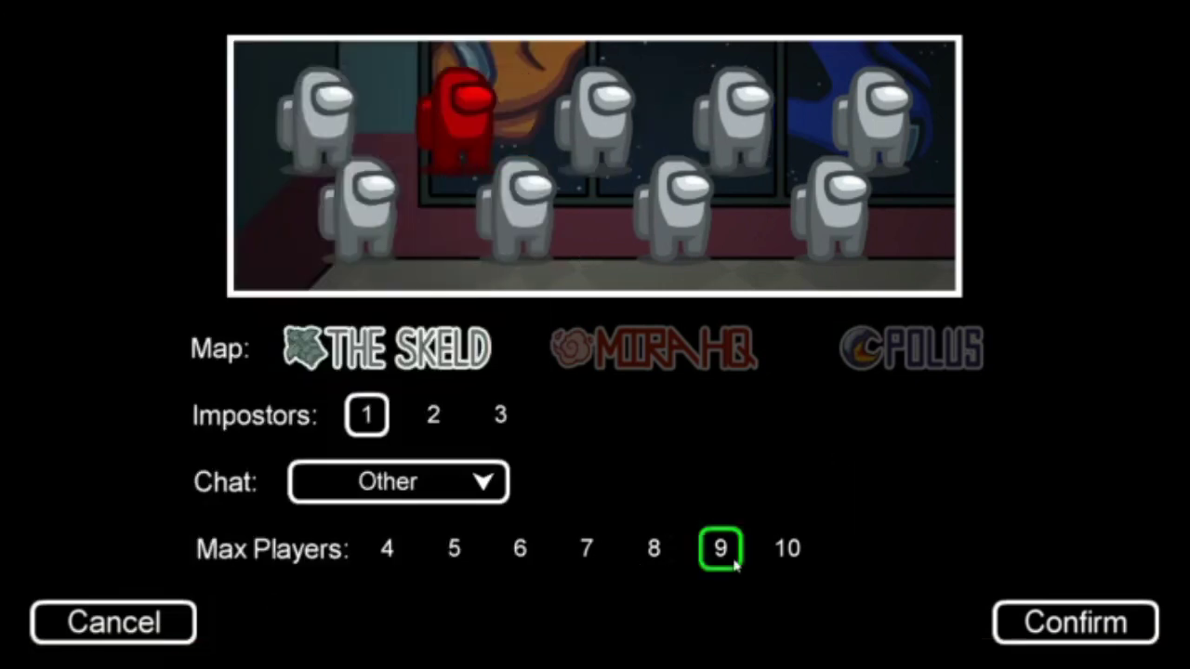
key(super)
click(292, 656)
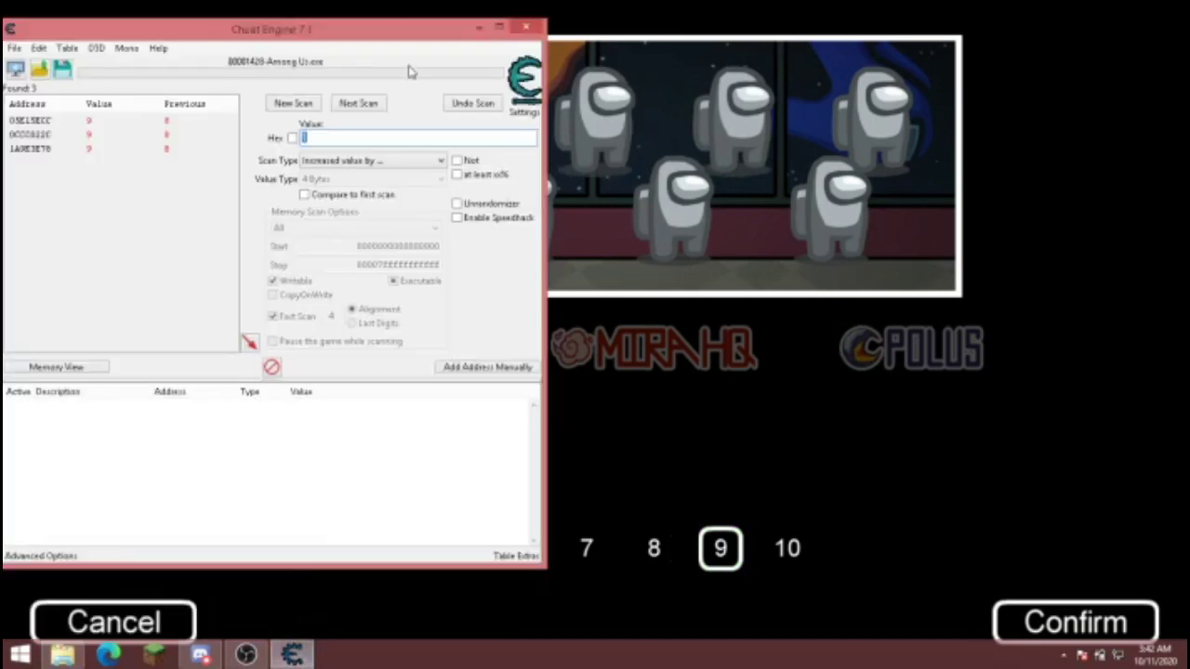
Step: Filter the found addresses for an increase of 1 and set Max Players to 10 in Among Us
key(Return)
click(777, 513)
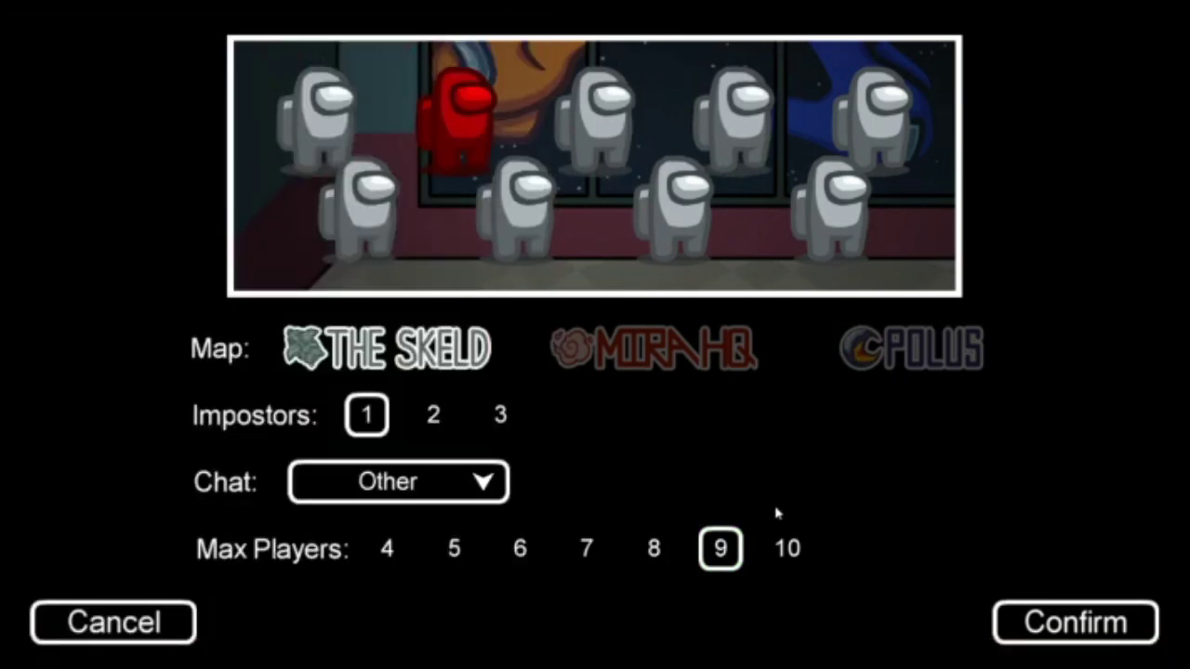
click(788, 549)
Step: Repeat the increased-by-1 scan in Cheat Engine and add the second remaining address to the address list
key(super)
click(292, 655)
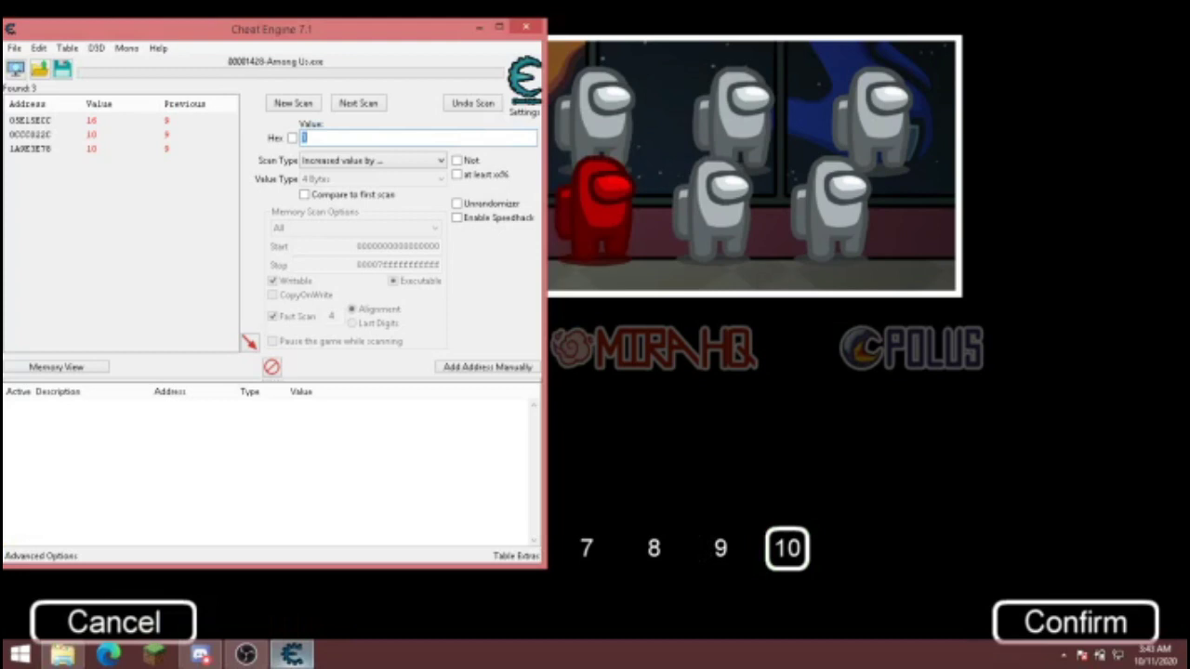
key(Return)
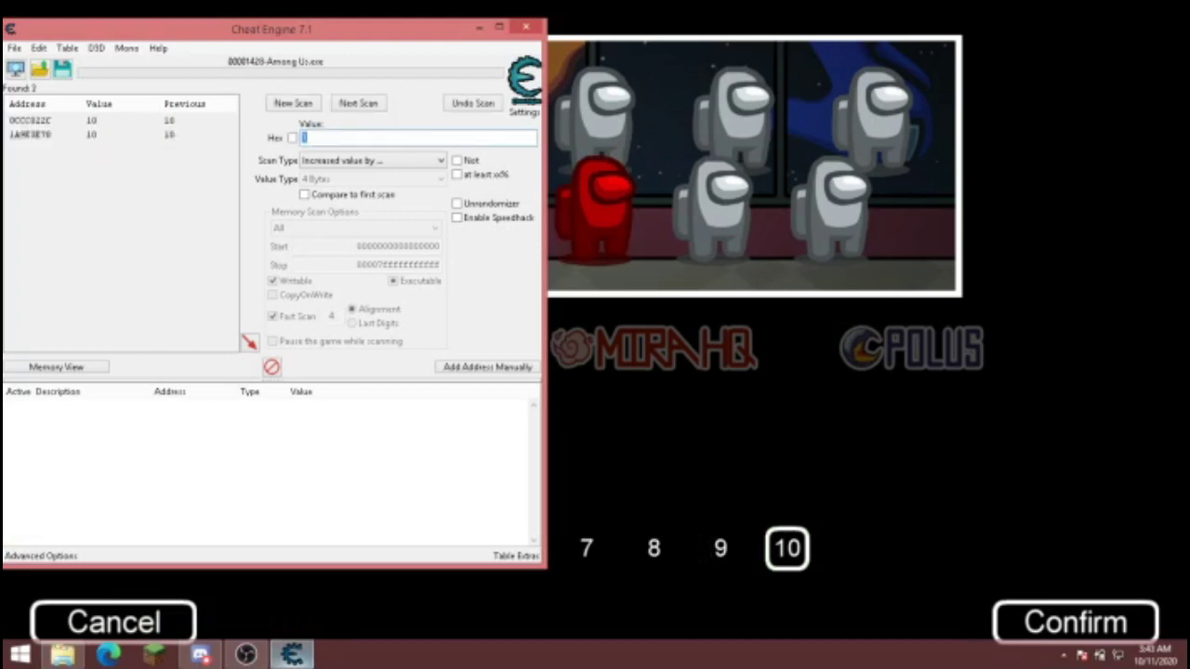
double_click(21, 135)
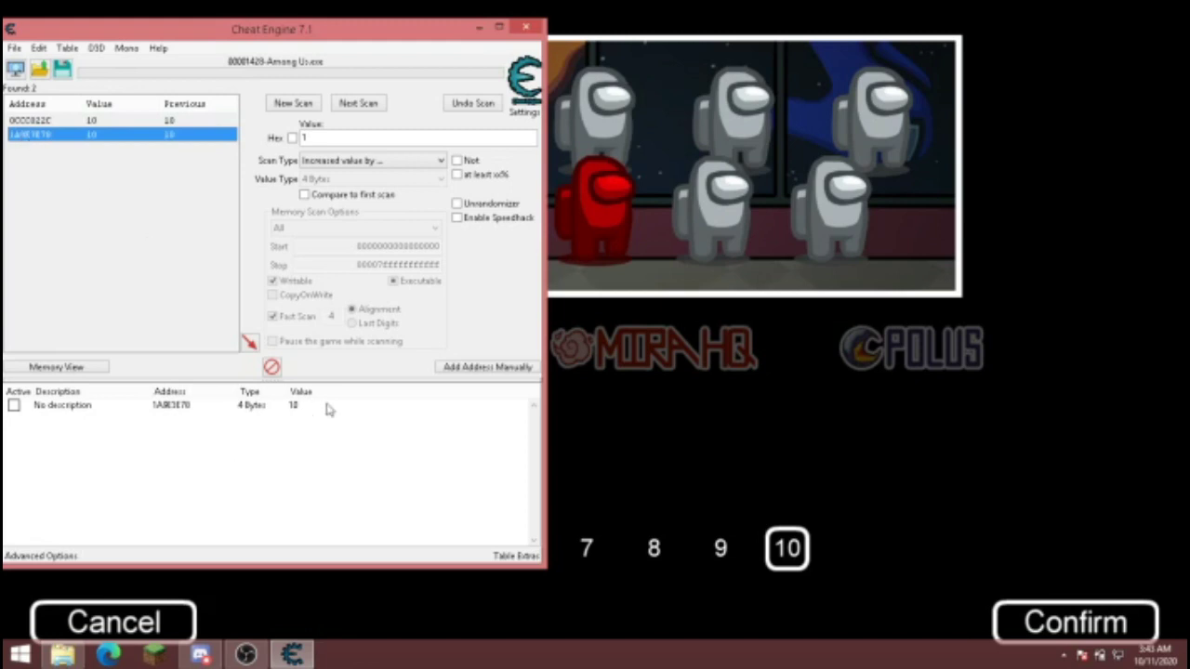
Step: Set Impostors to 3 in Among Us, create the online game and walk the character to the lobby's centre
click(898, 492)
click(502, 417)
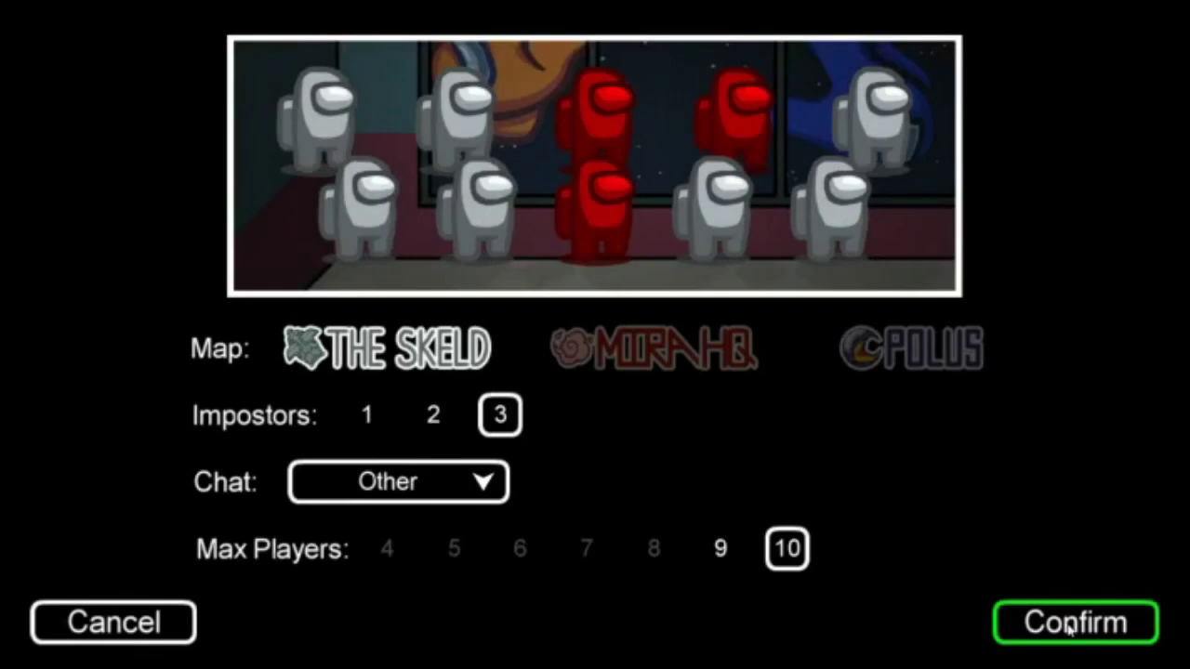
click(1069, 624)
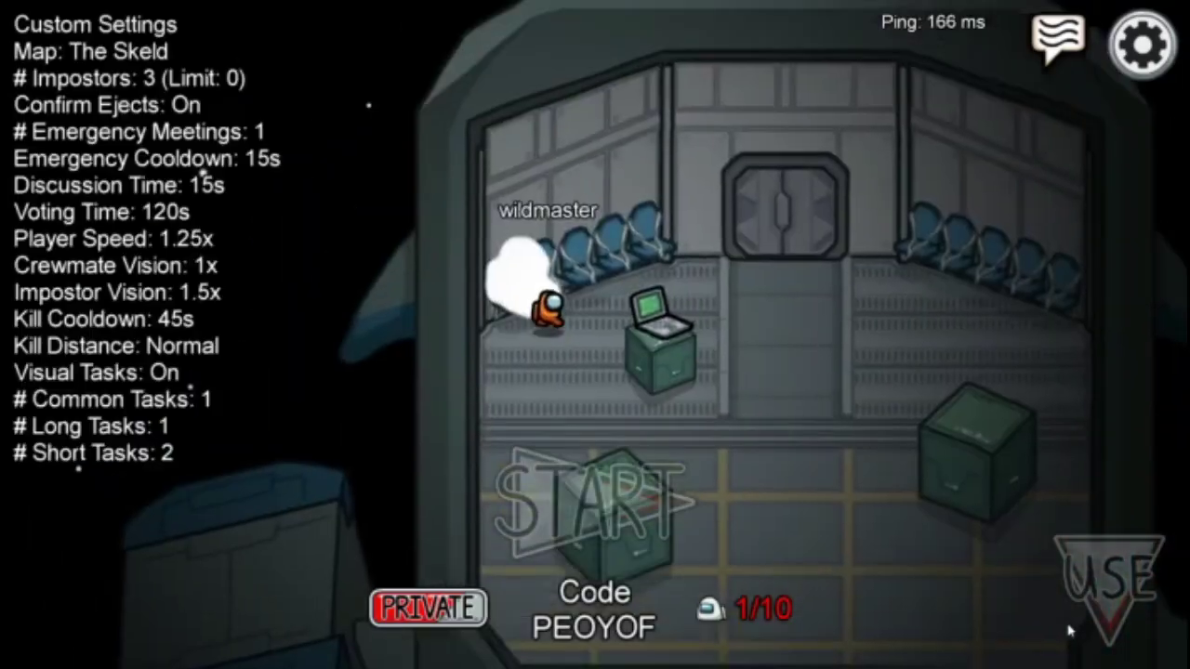
drag(810, 506, 770, 523)
key(w+d)
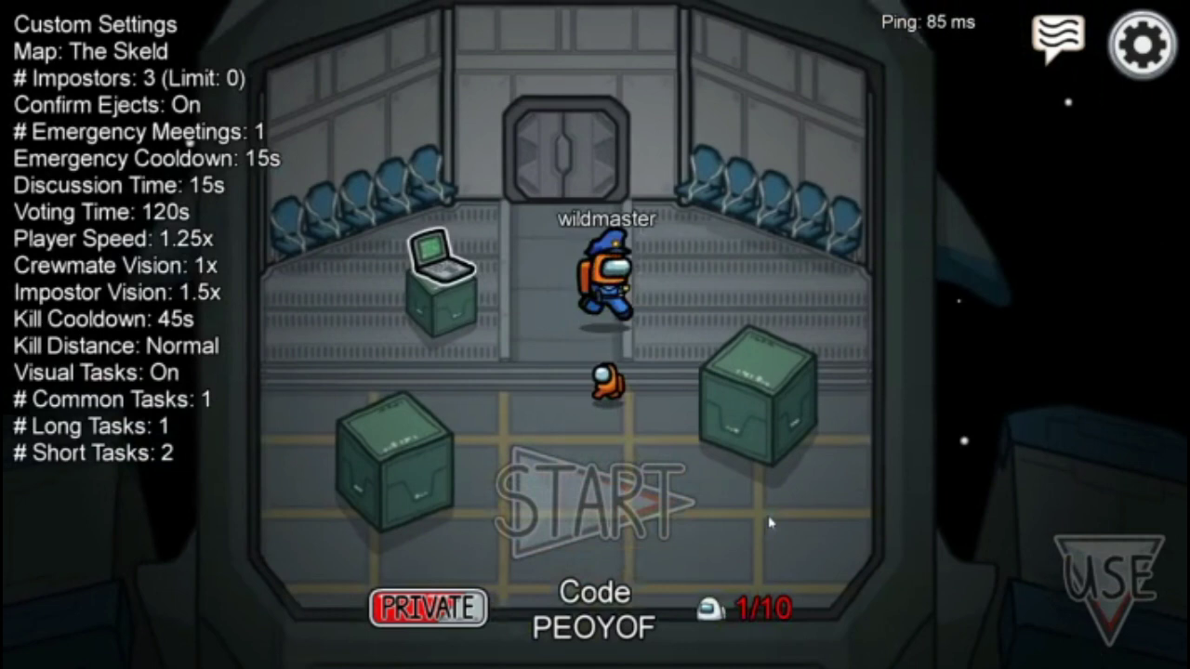
Step: Change the saved address's value to 100 in Cheat Engine and return to the Among Us lobby
key(super)
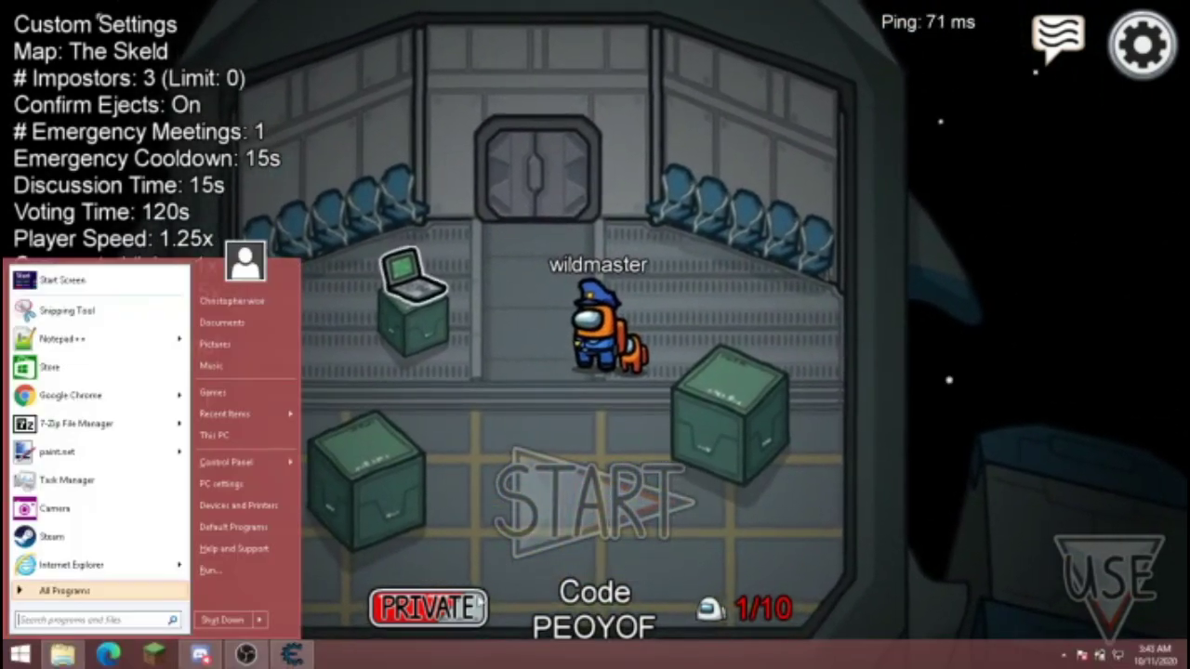
click(296, 656)
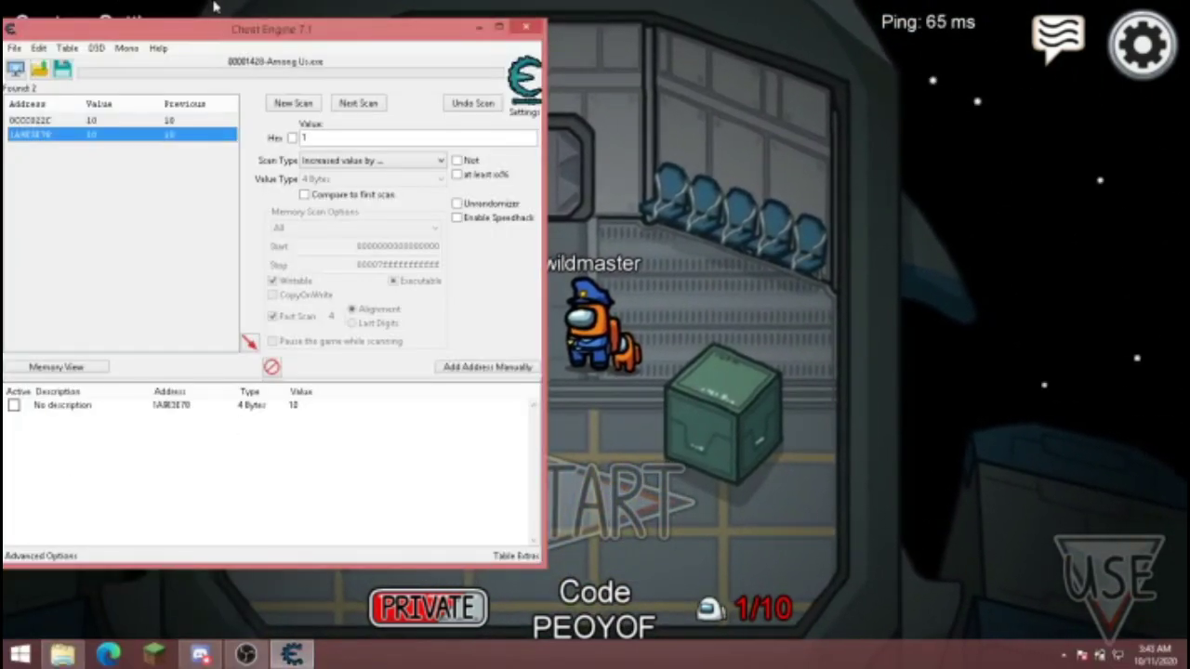
double_click(294, 405)
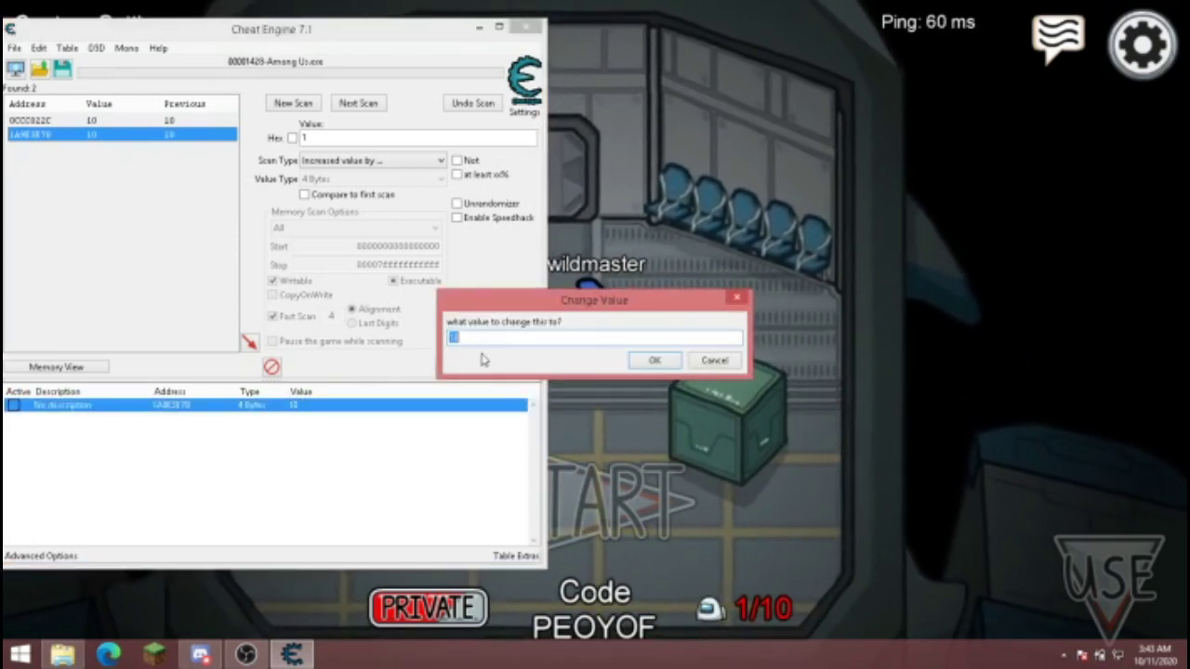
text(100)
key(Return)
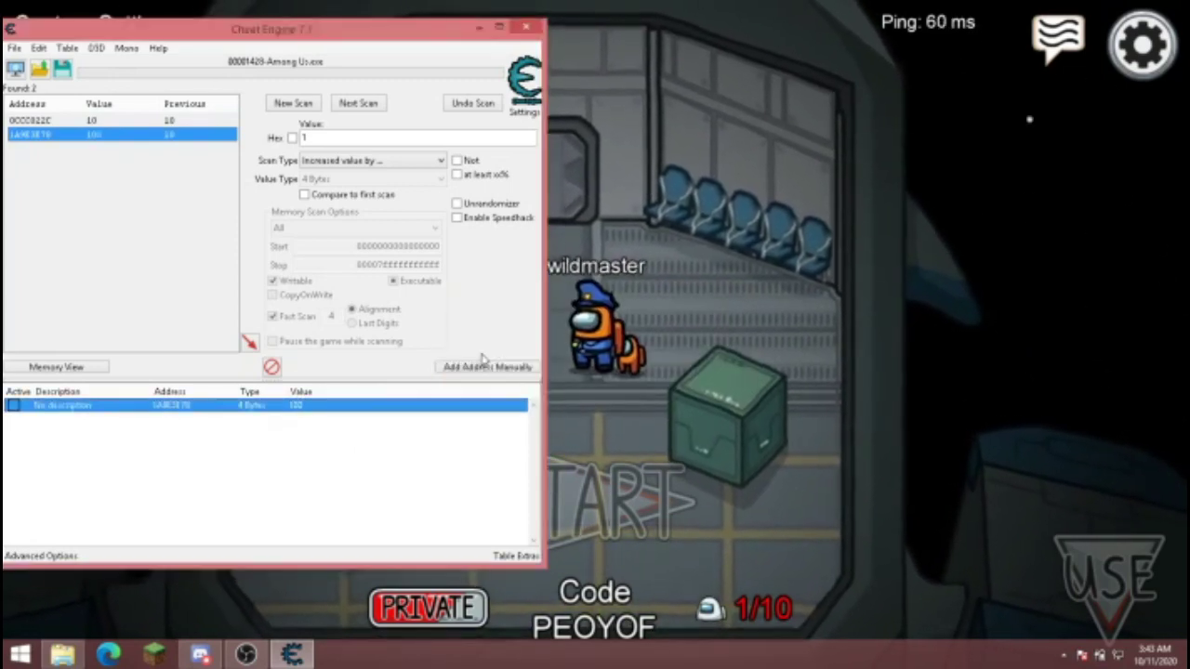
click(826, 283)
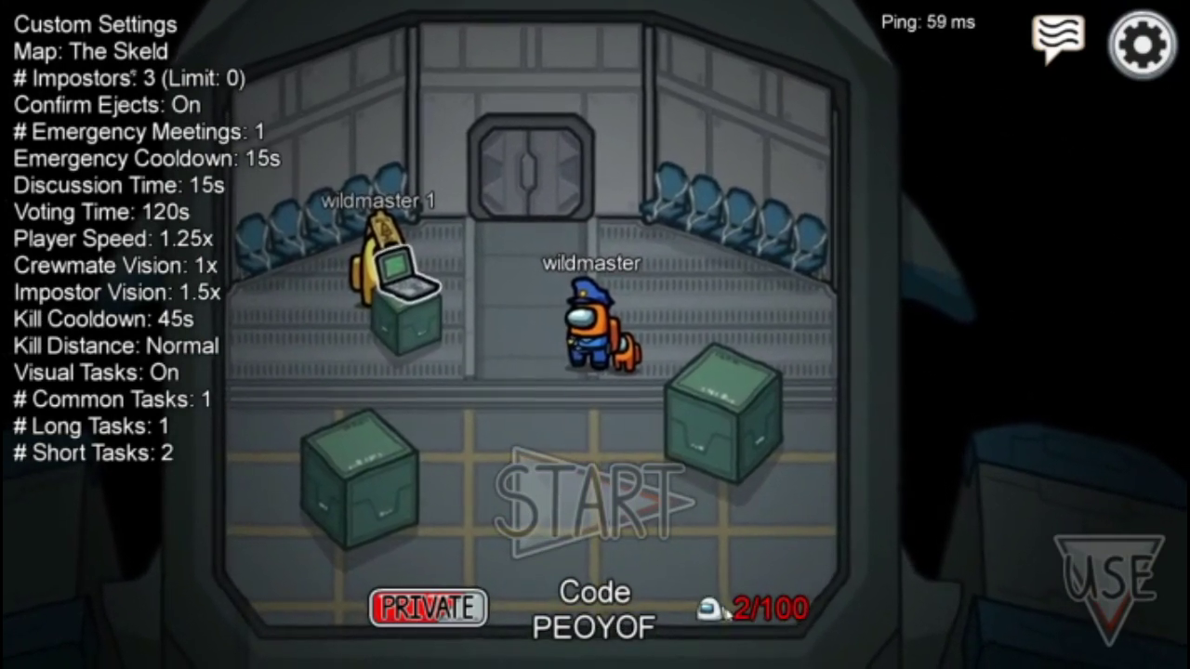
Step: Change the saved address's value to 250 in Cheat Engine and return to the Among Us lobby
key(super)
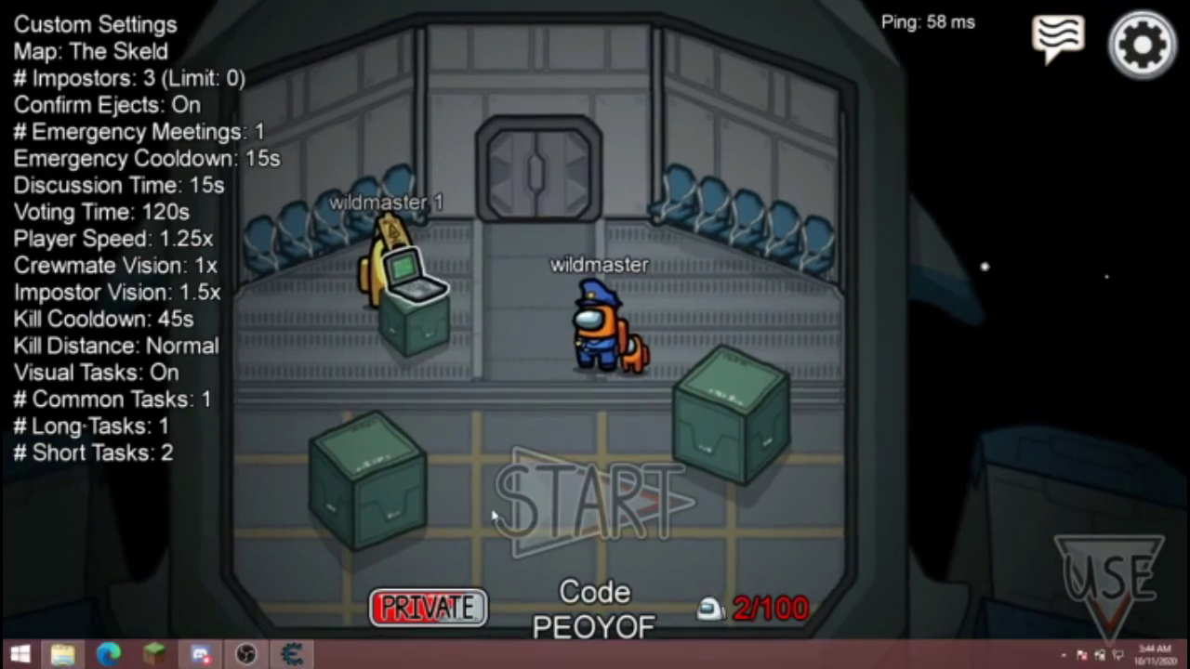
click(303, 659)
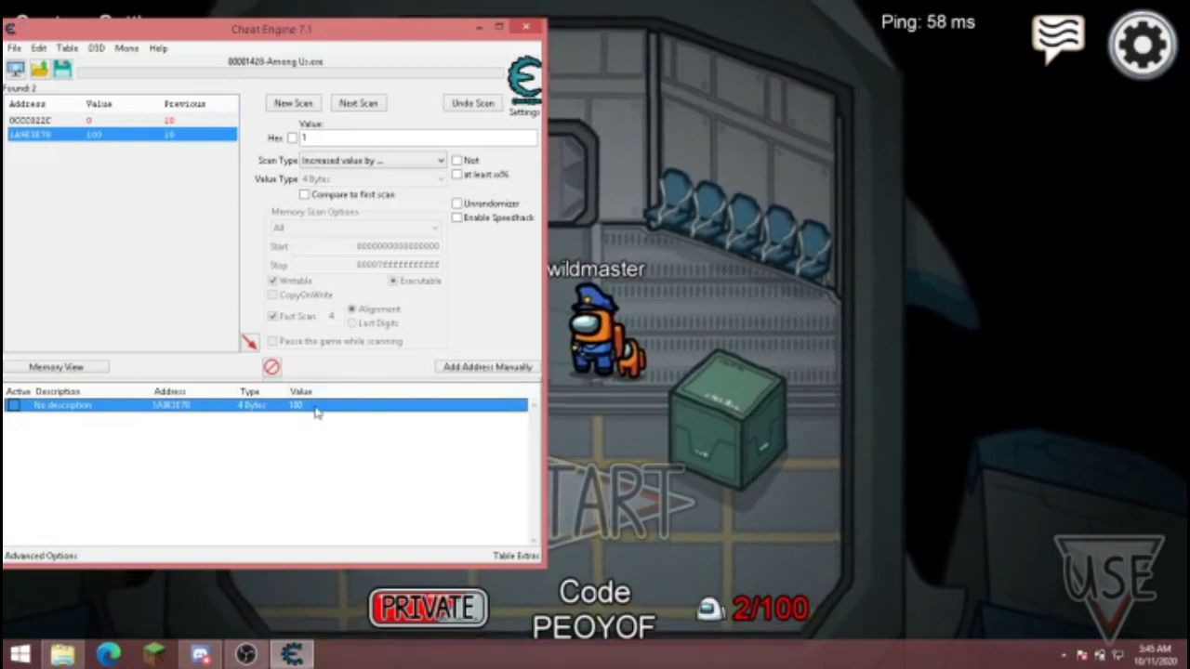
double_click(348, 404)
text(350)
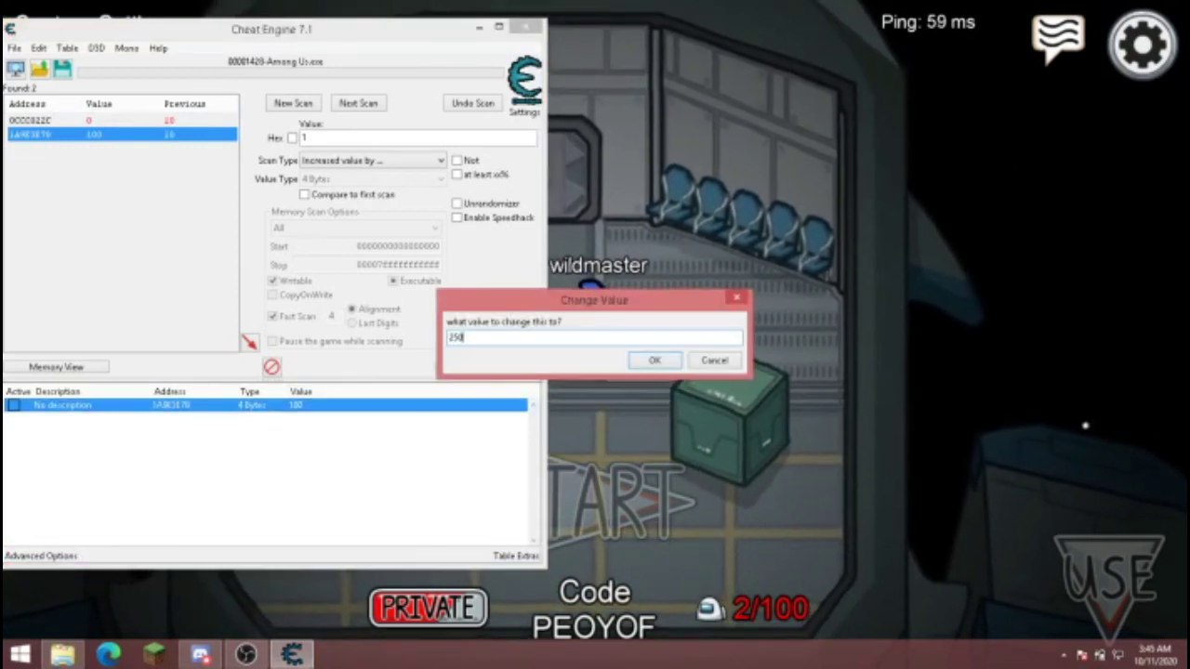
key(Return)
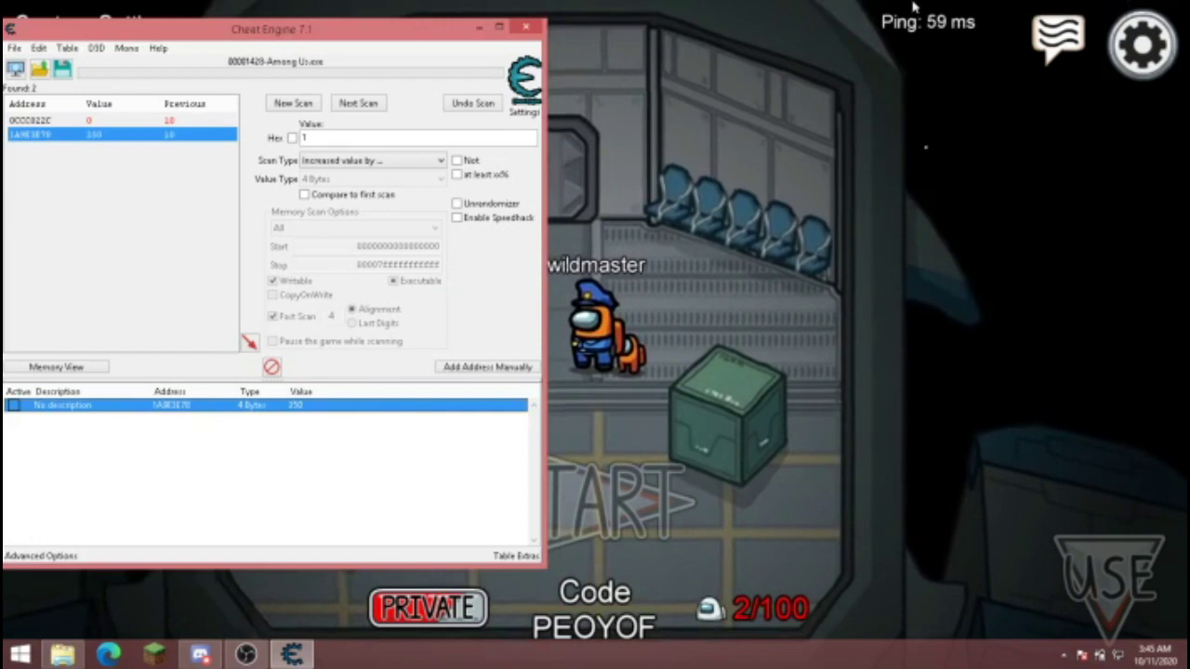
click(781, 164)
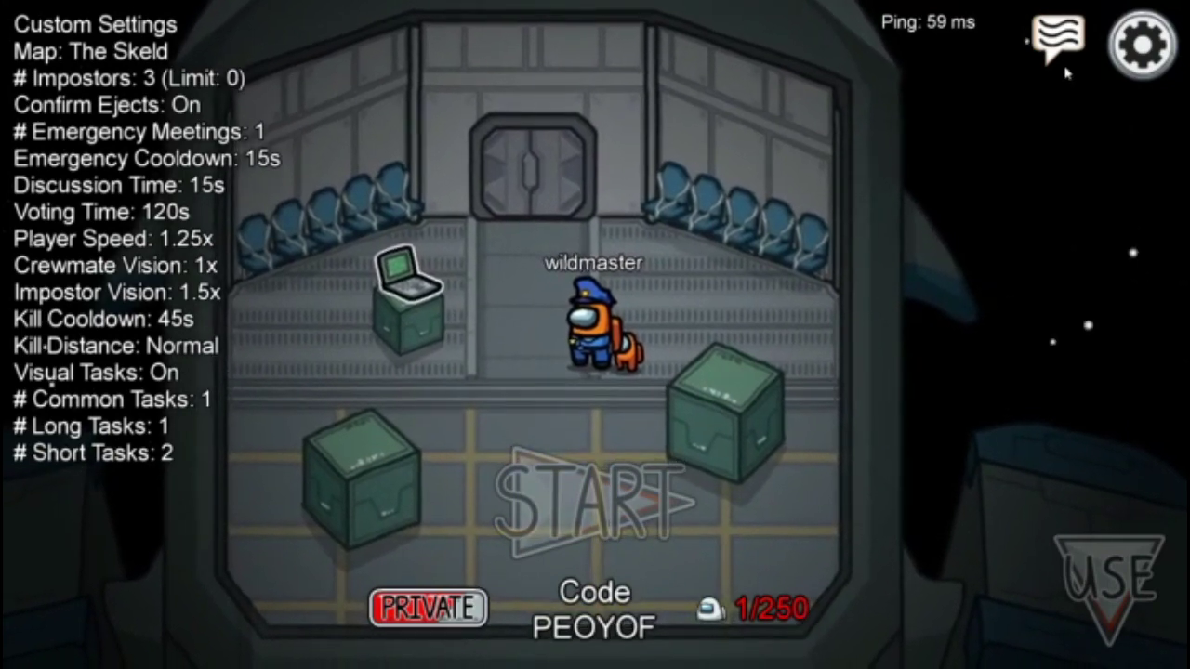
Step: Leave the lobby and exit Among Us
click(1060, 42)
click(1066, 114)
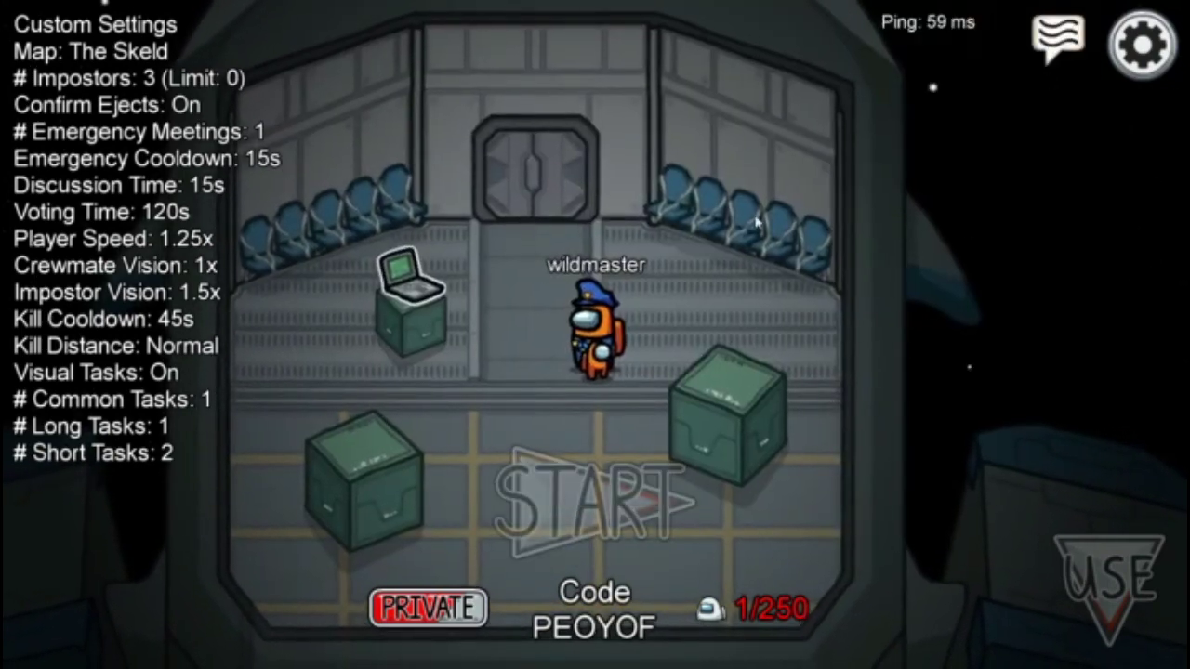
key(Escape)
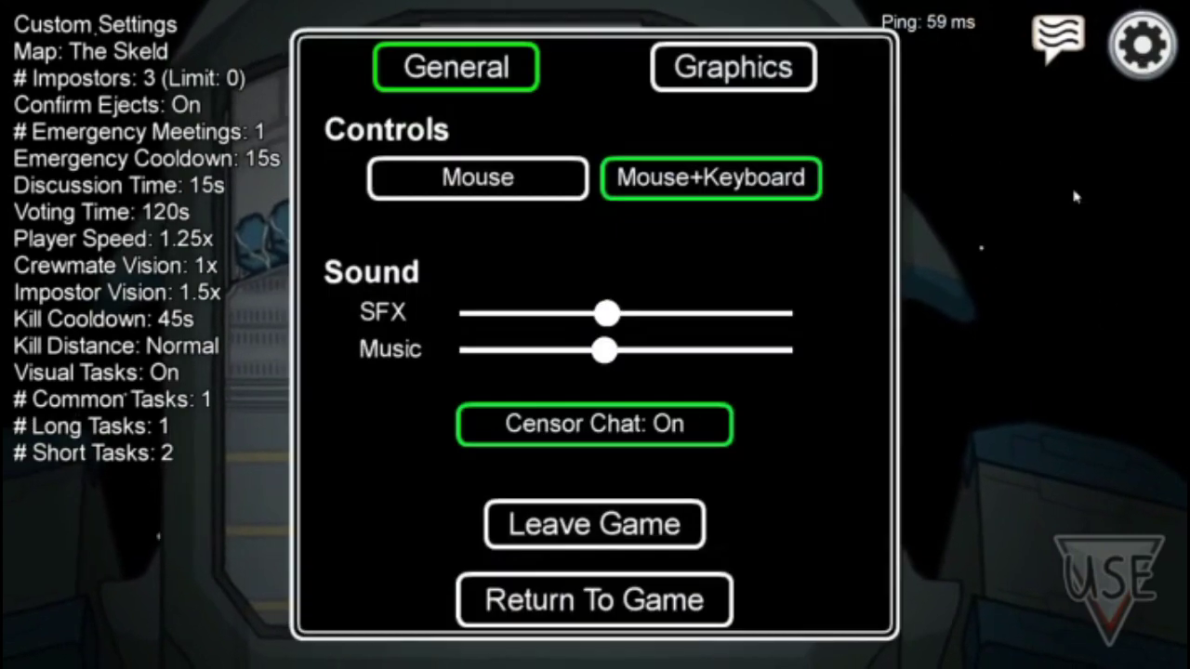
click(589, 524)
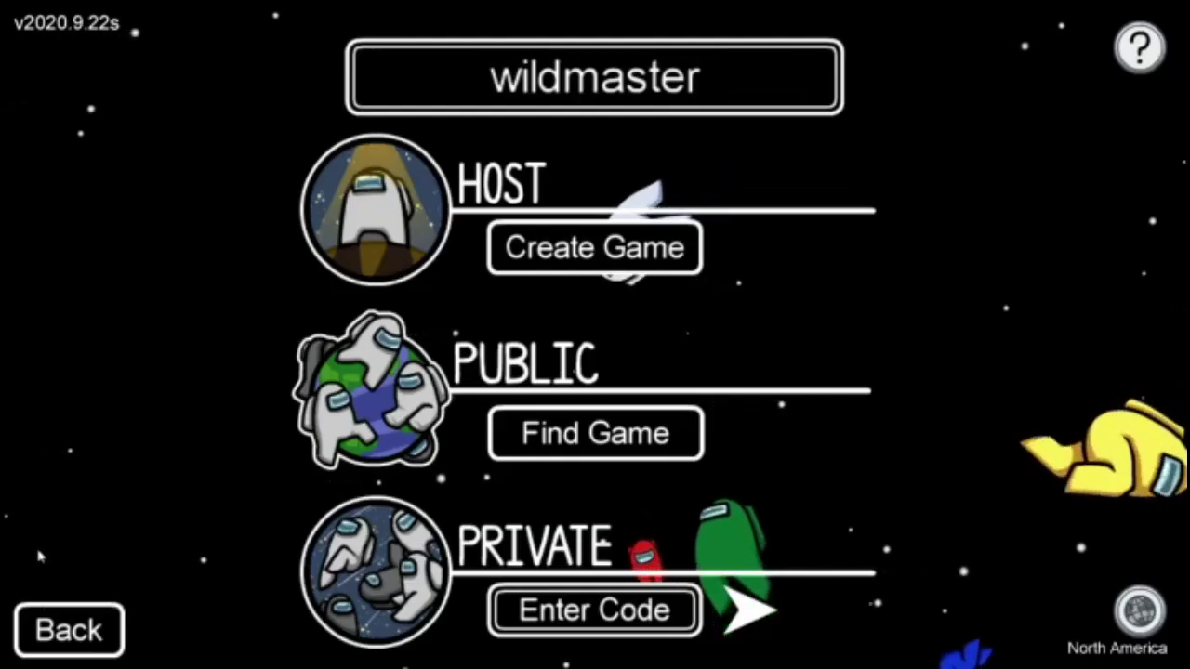
click(69, 630)
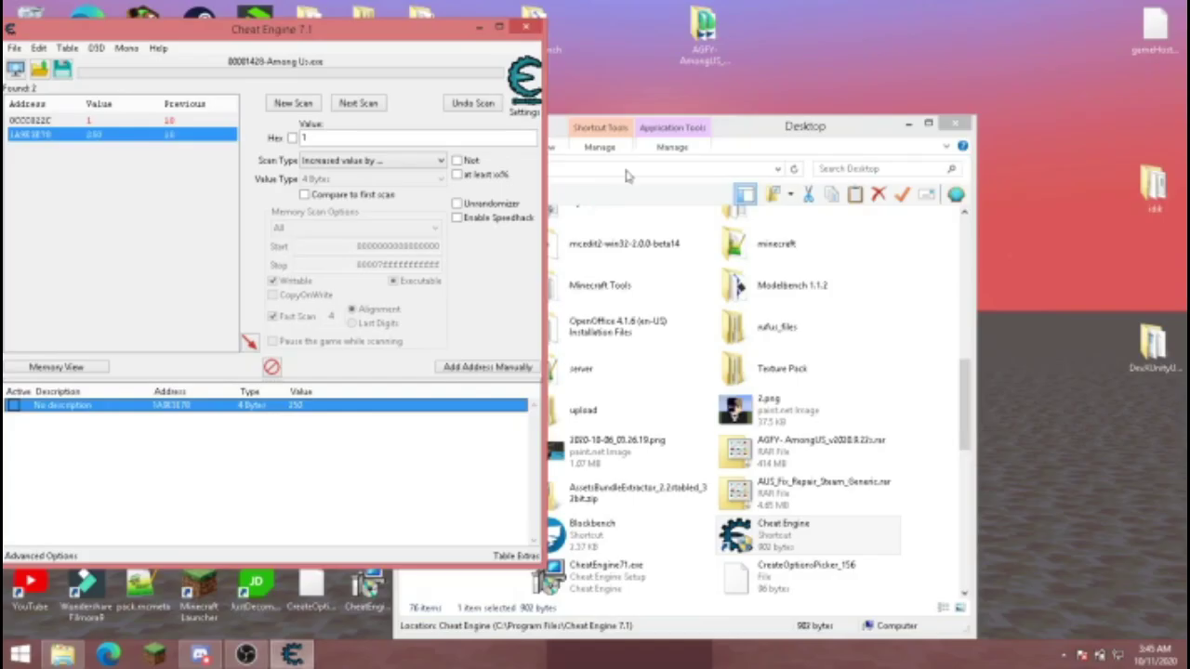
Step: Close Cheat Engine without saving the changes and close the Desktop folder window
click(525, 28)
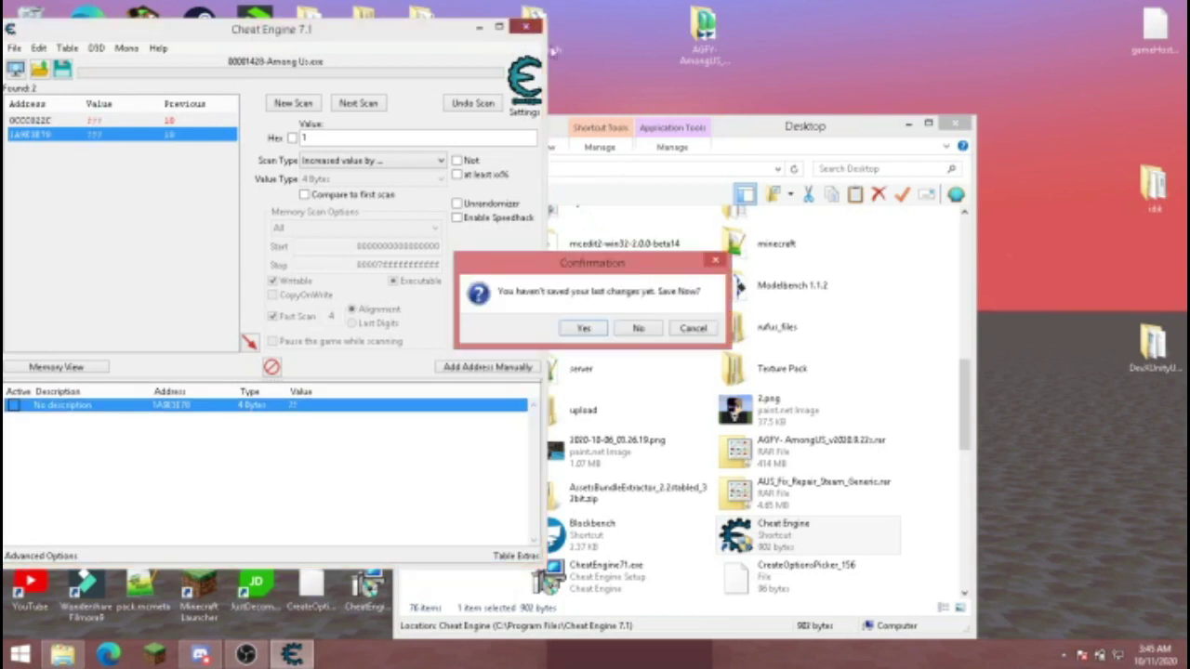
click(638, 329)
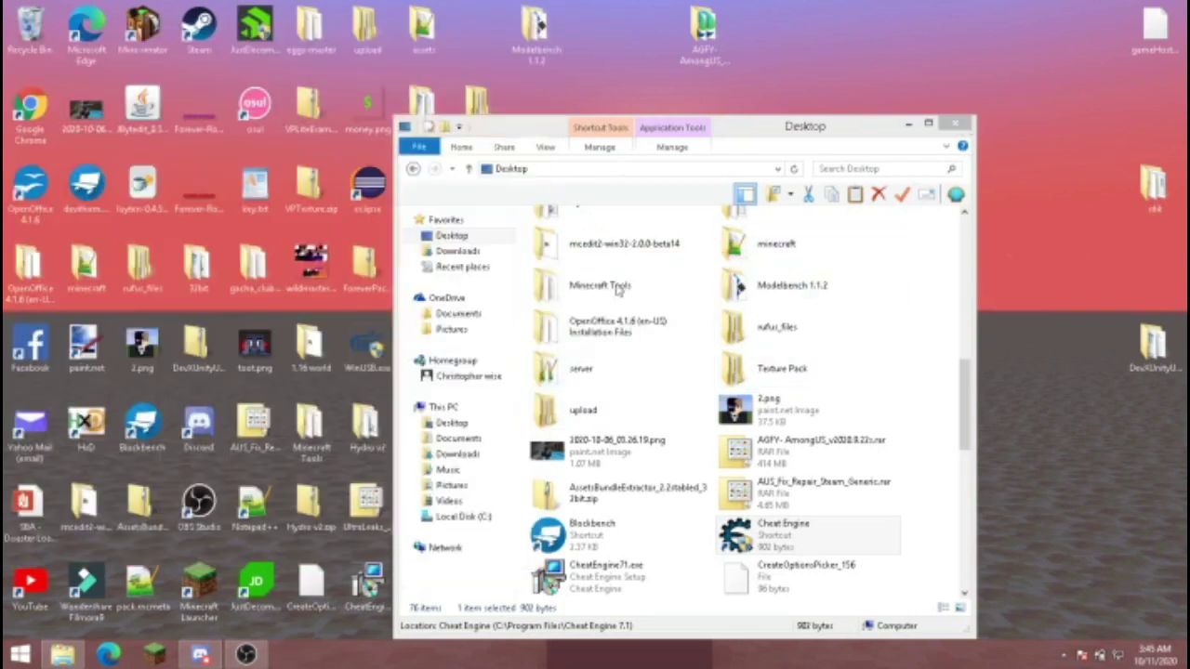
click(970, 122)
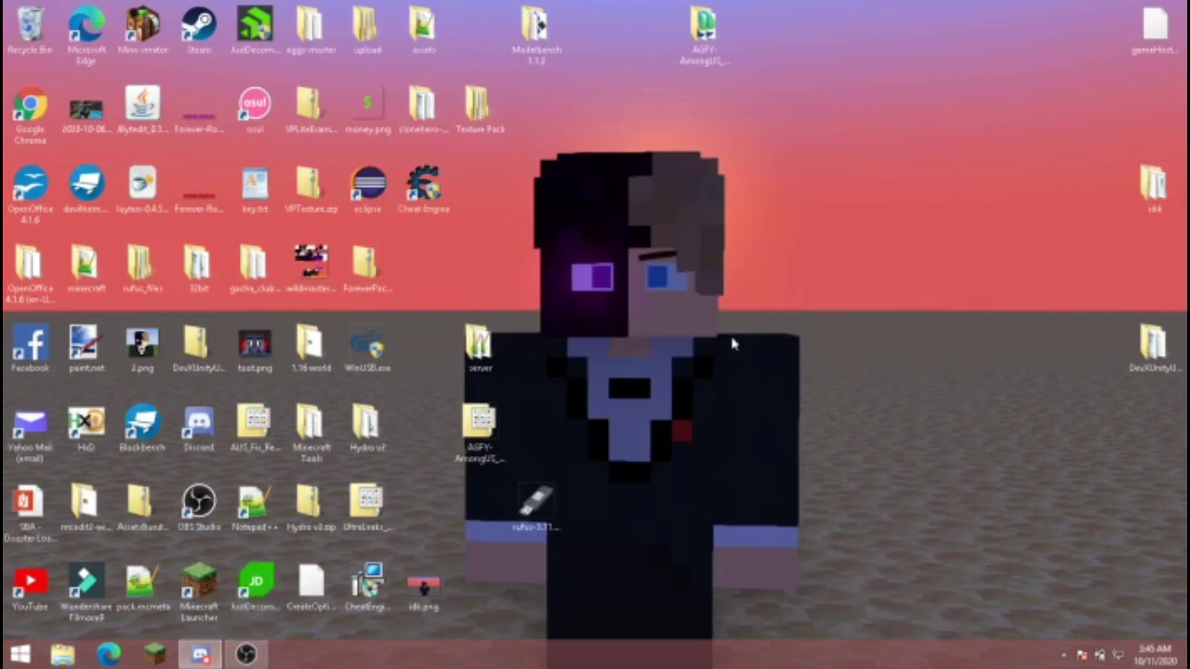
click(245, 654)
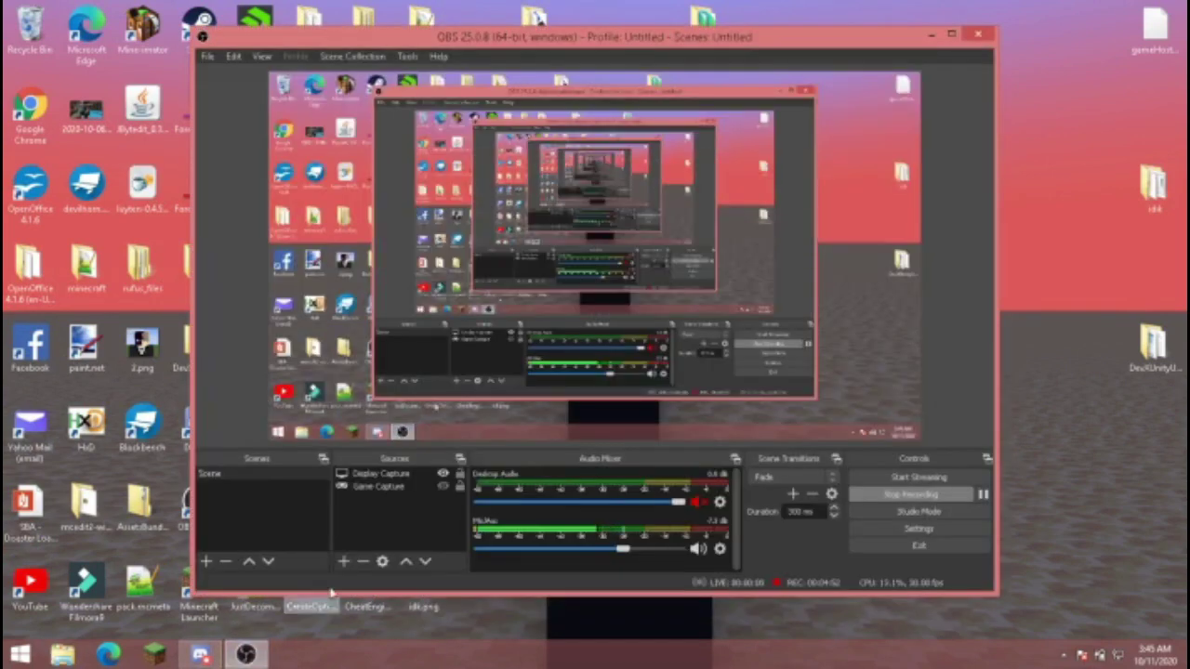